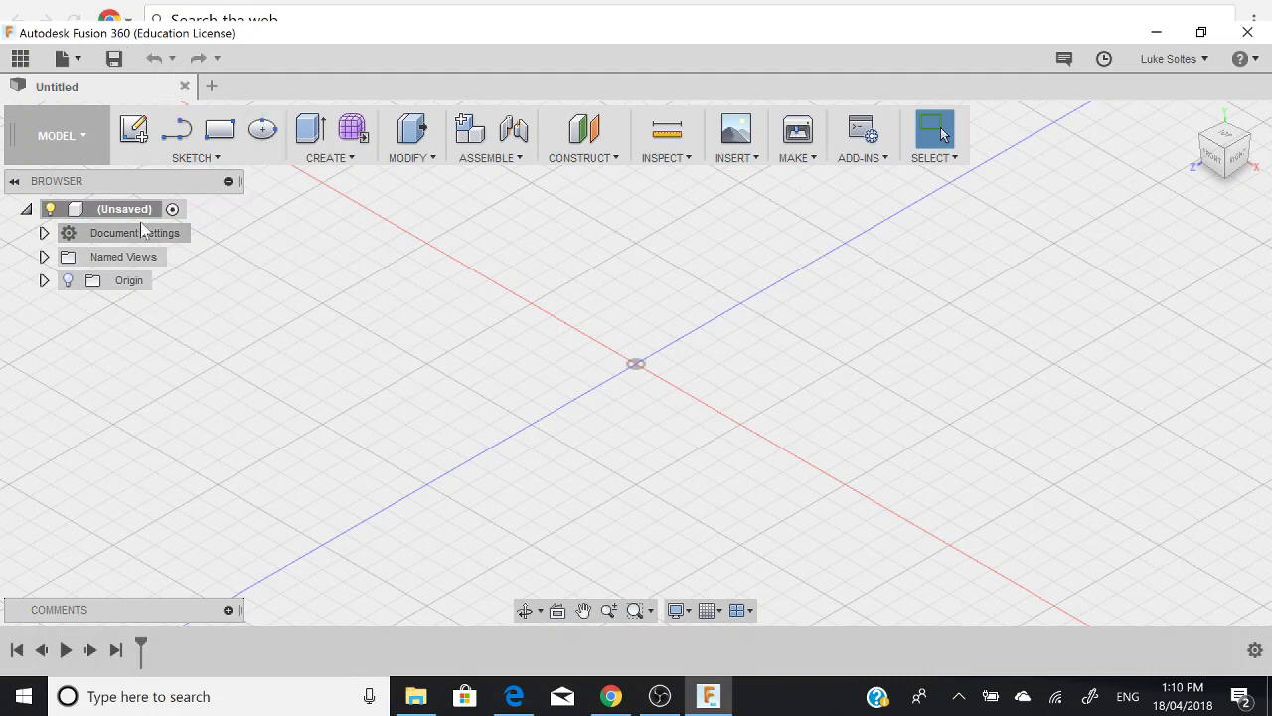
- Create a new sketch on the YZ origin plane, seen square-on from the right
left_click(139, 132)
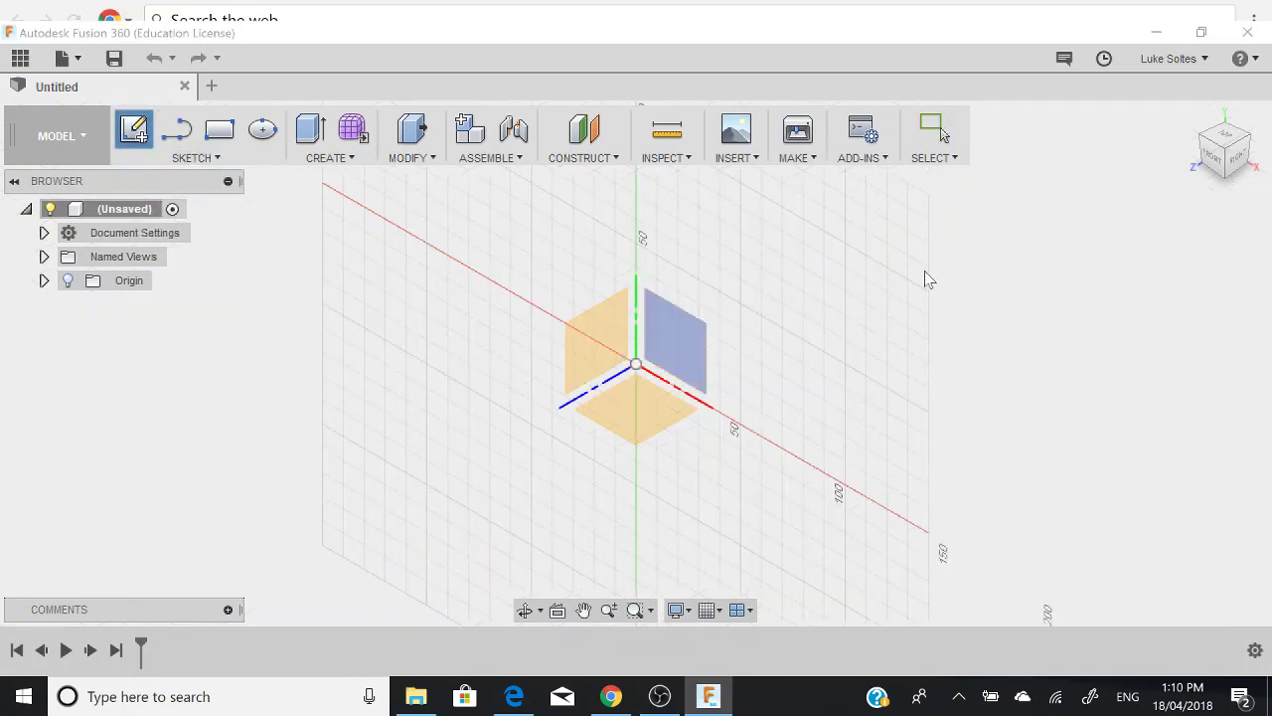
mouse_move(1186, 134)
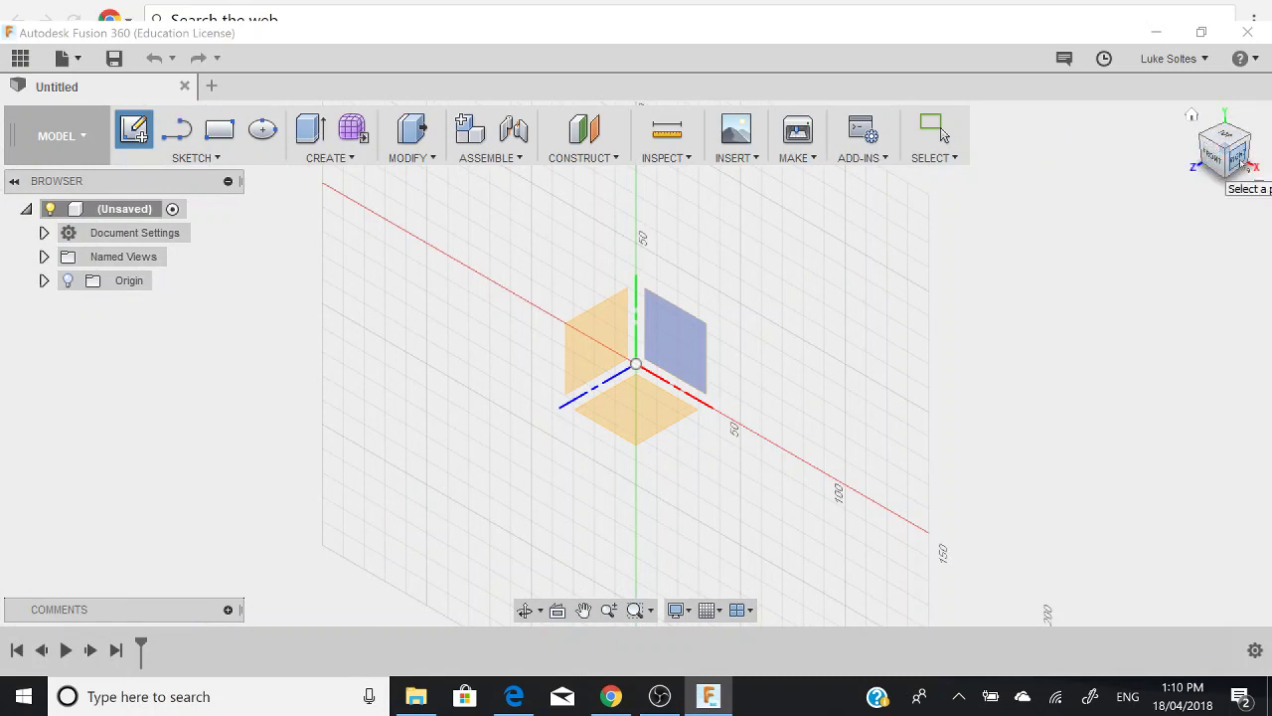
middle_click_drag(752, 283, 1193, 119, "shift")
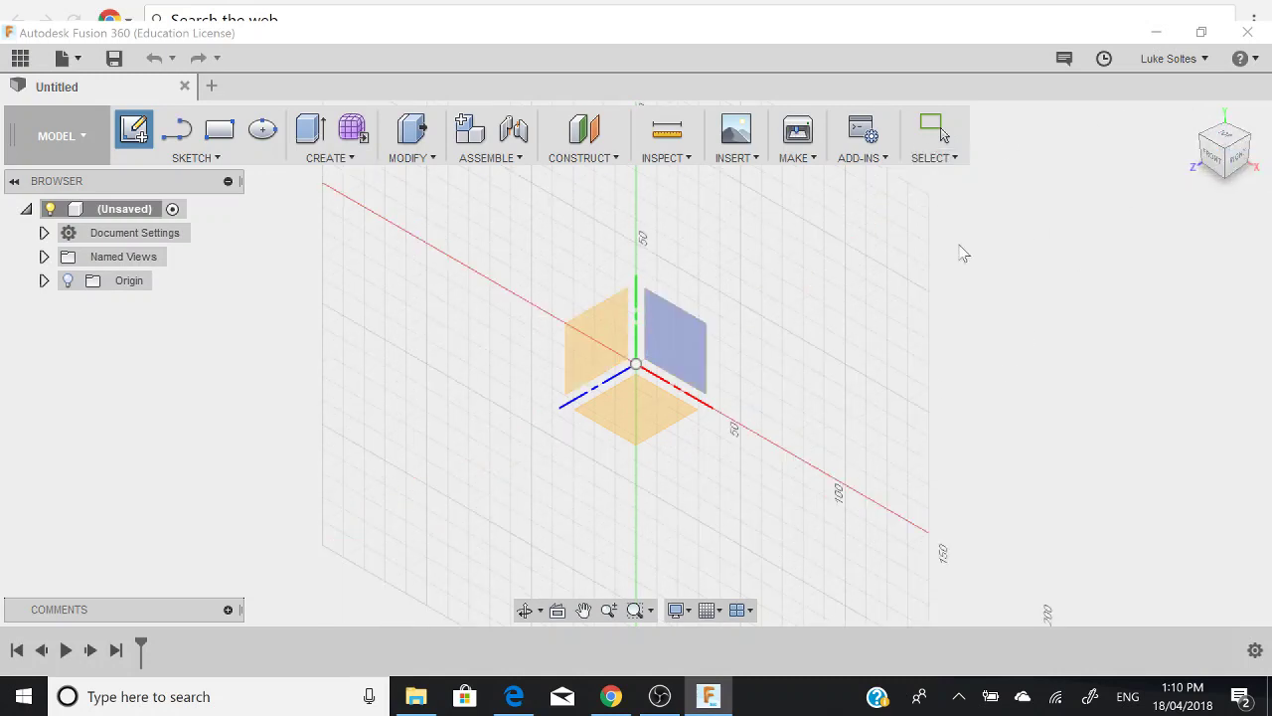
middle_click_drag(924, 264, 587, 363, "shift")
left_click(592, 344)
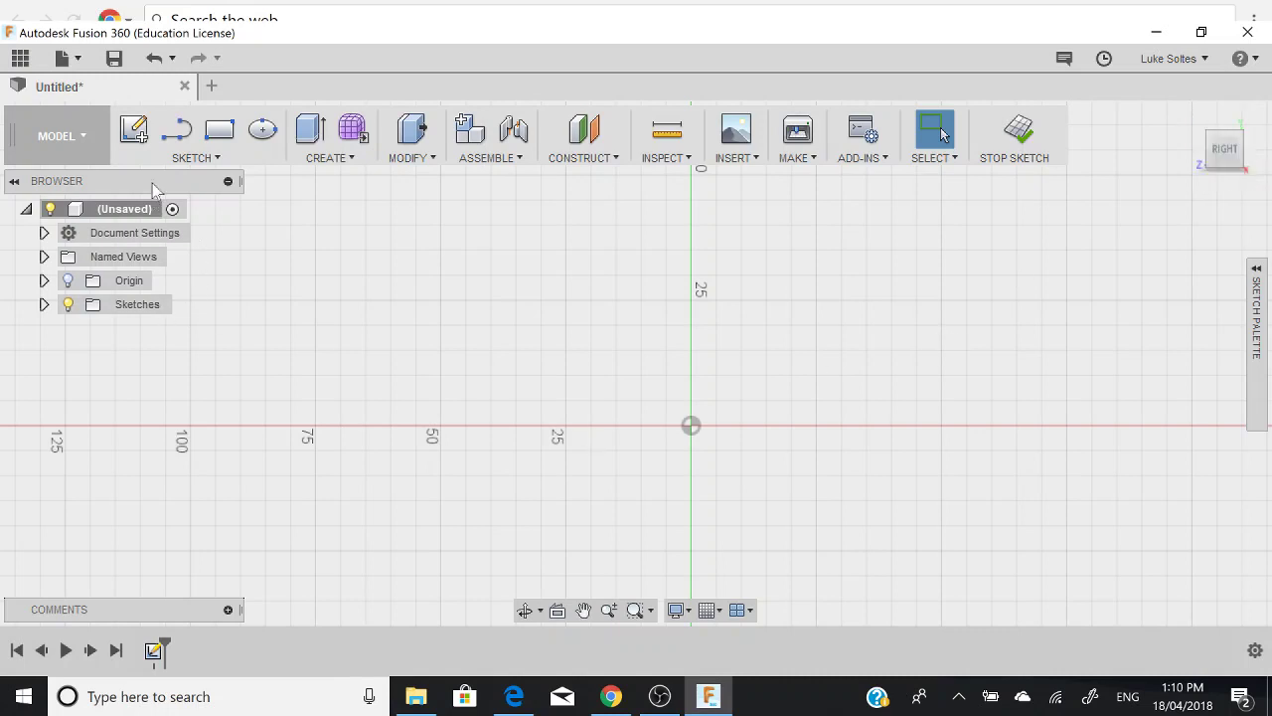
- Draw a 100 mm base line from the origin, then a 34 mm vertical line, and finish the chain
left_click(179, 130)
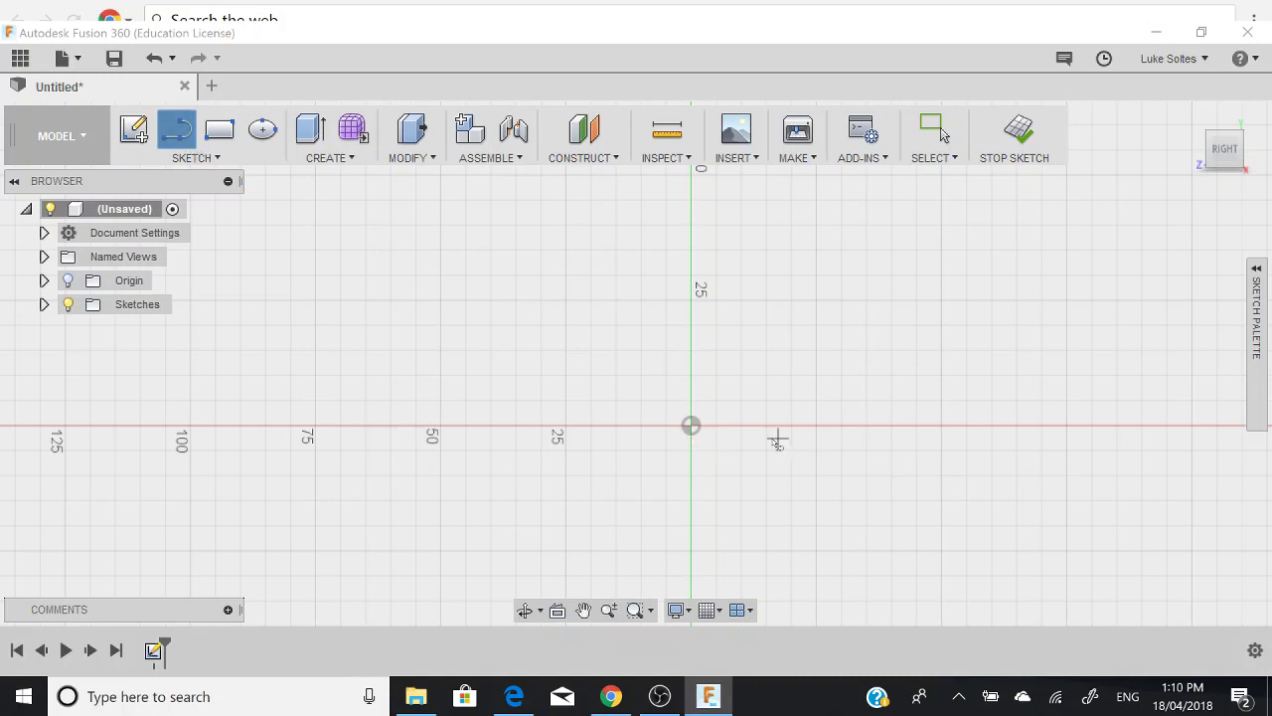
middle_click_drag(775, 441, 573, 440)
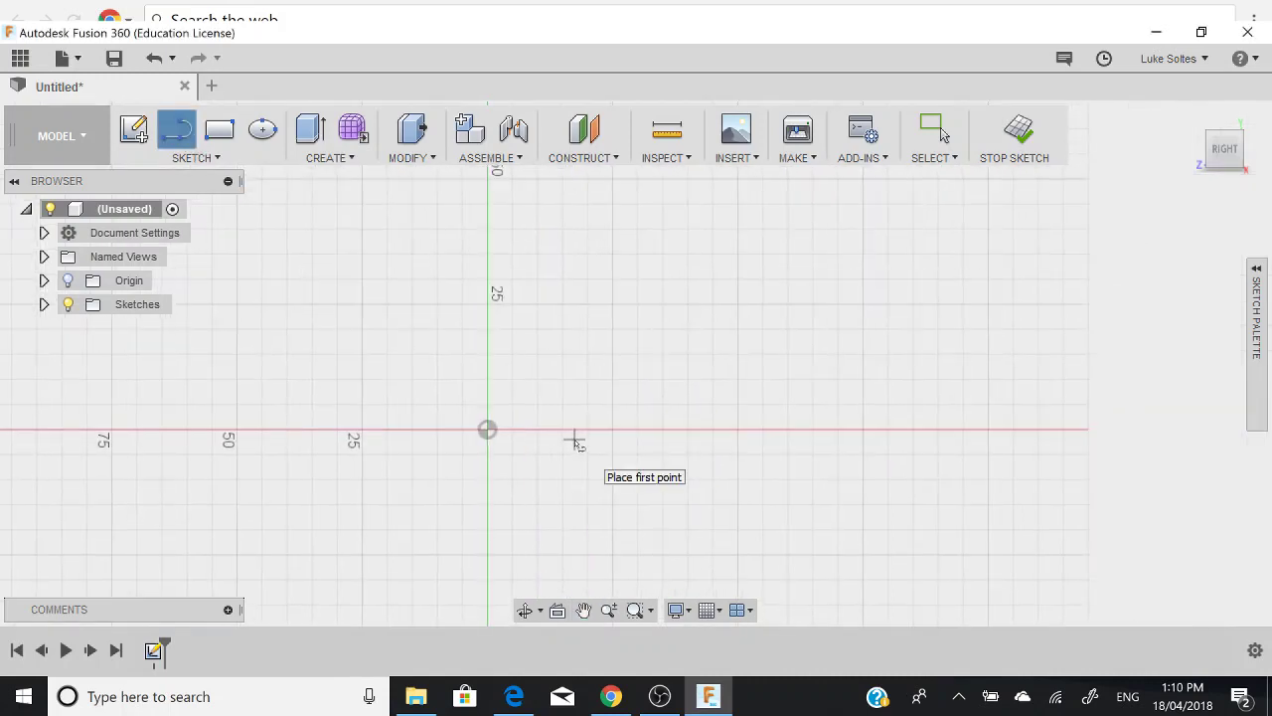
left_click(487, 429)
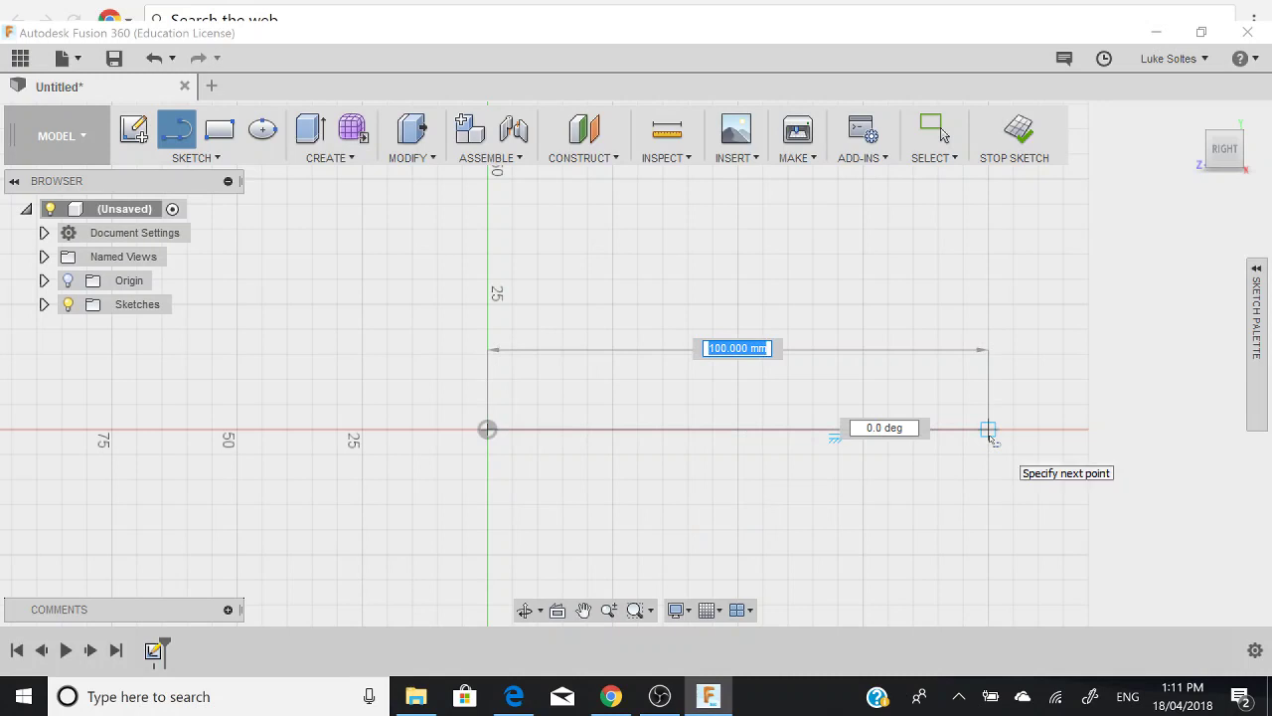
left_click(989, 432)
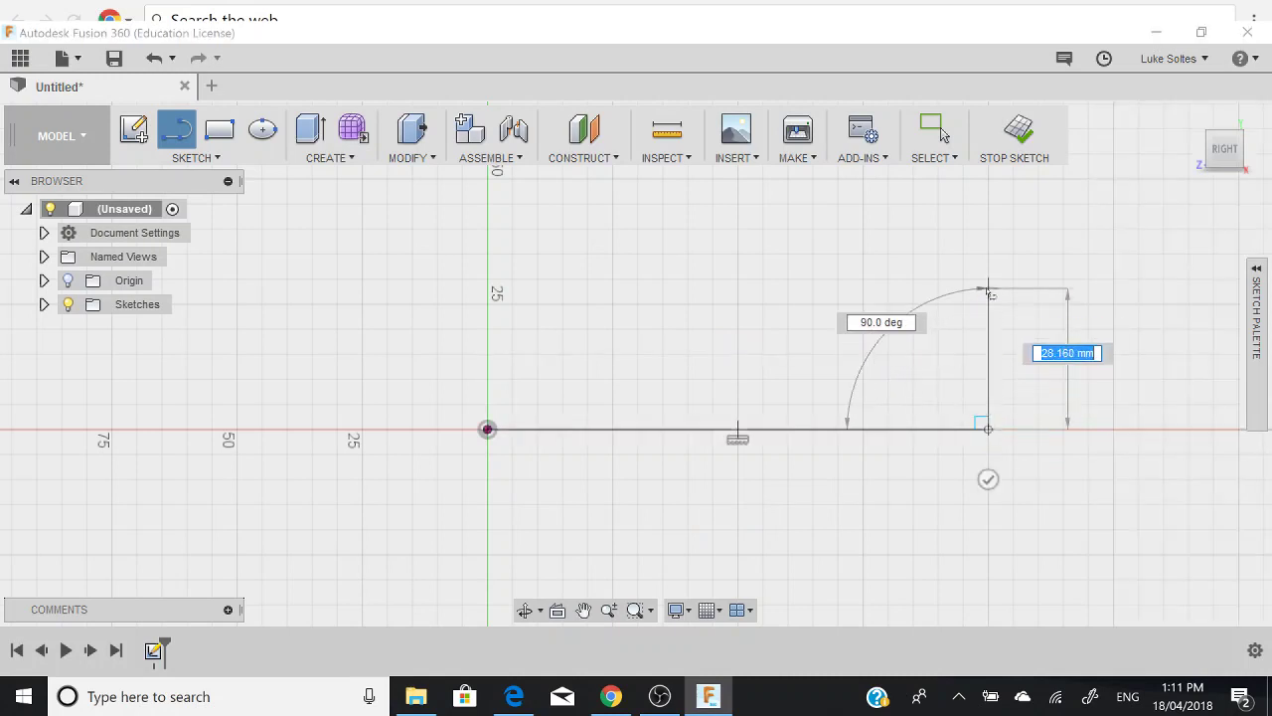
scroll(988, 269, "up", 5)
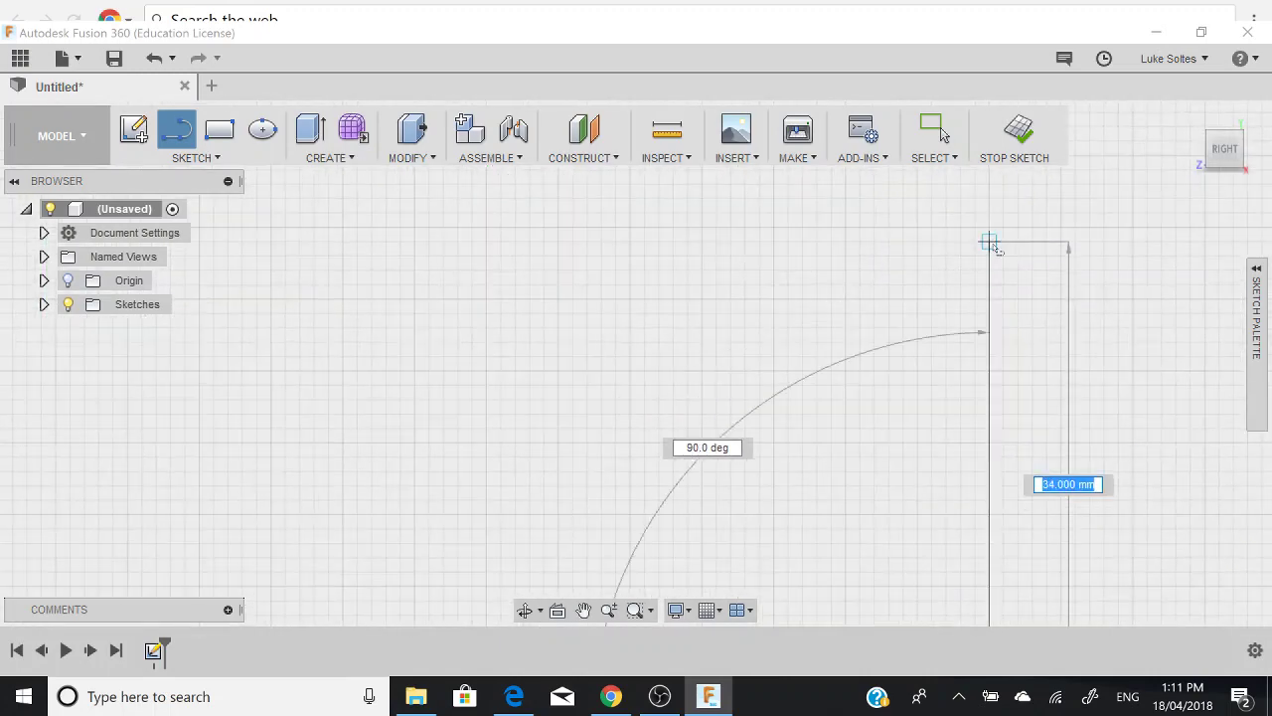
left_click(989, 241)
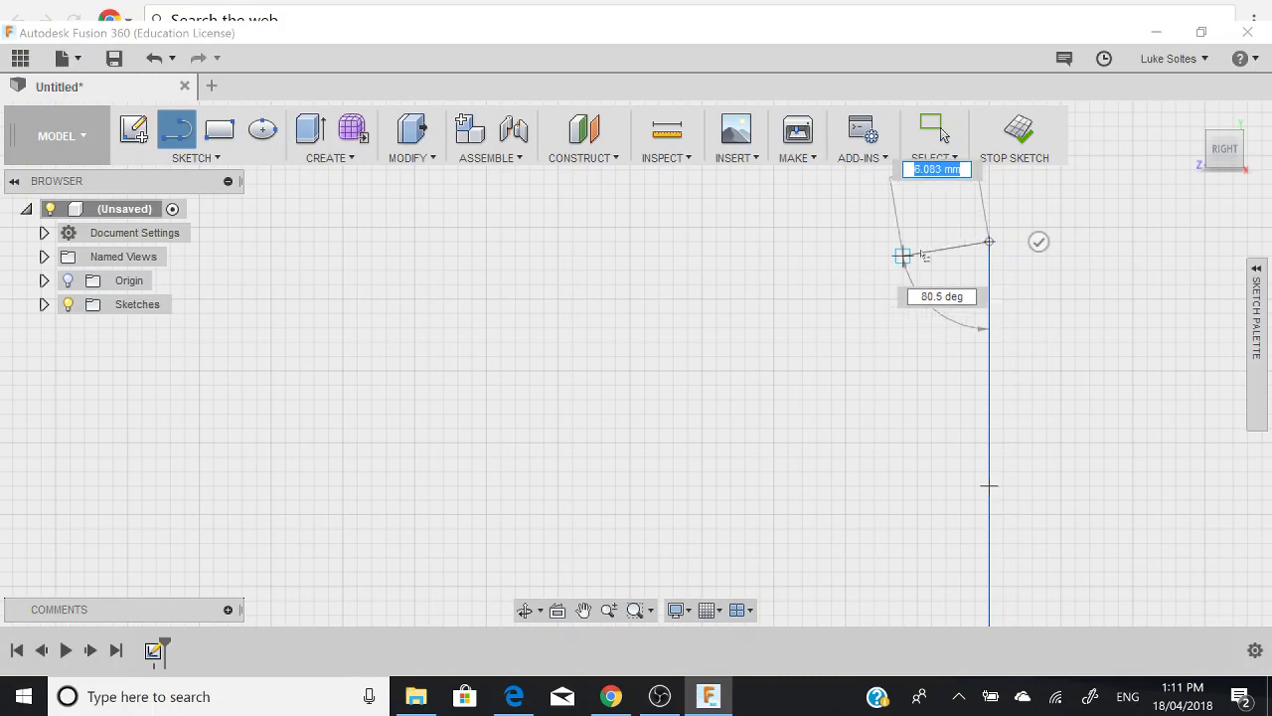
scroll(946, 372, "down", 1)
scroll(946, 372, "down", 5)
right_click(582, 480)
left_click(664, 483)
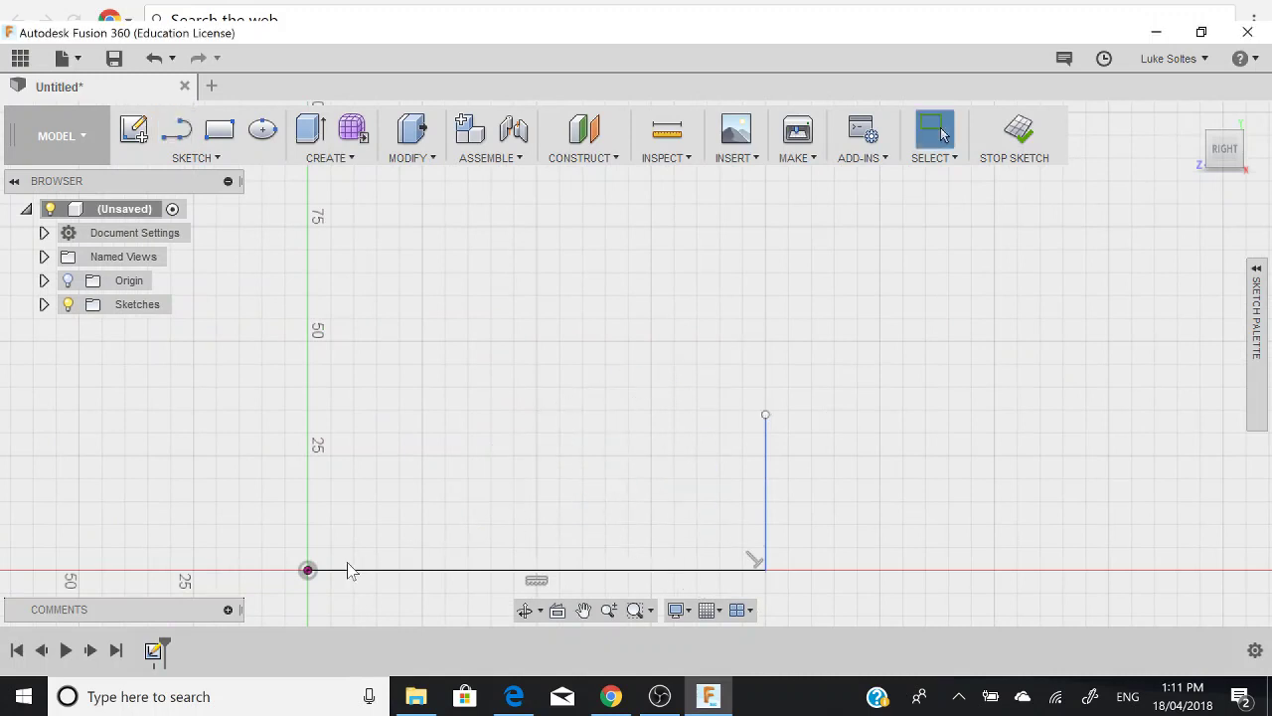
- Draw a slanted line from the origin and a top line to the vertical line's end, closing the trapezoid
left_click(177, 129)
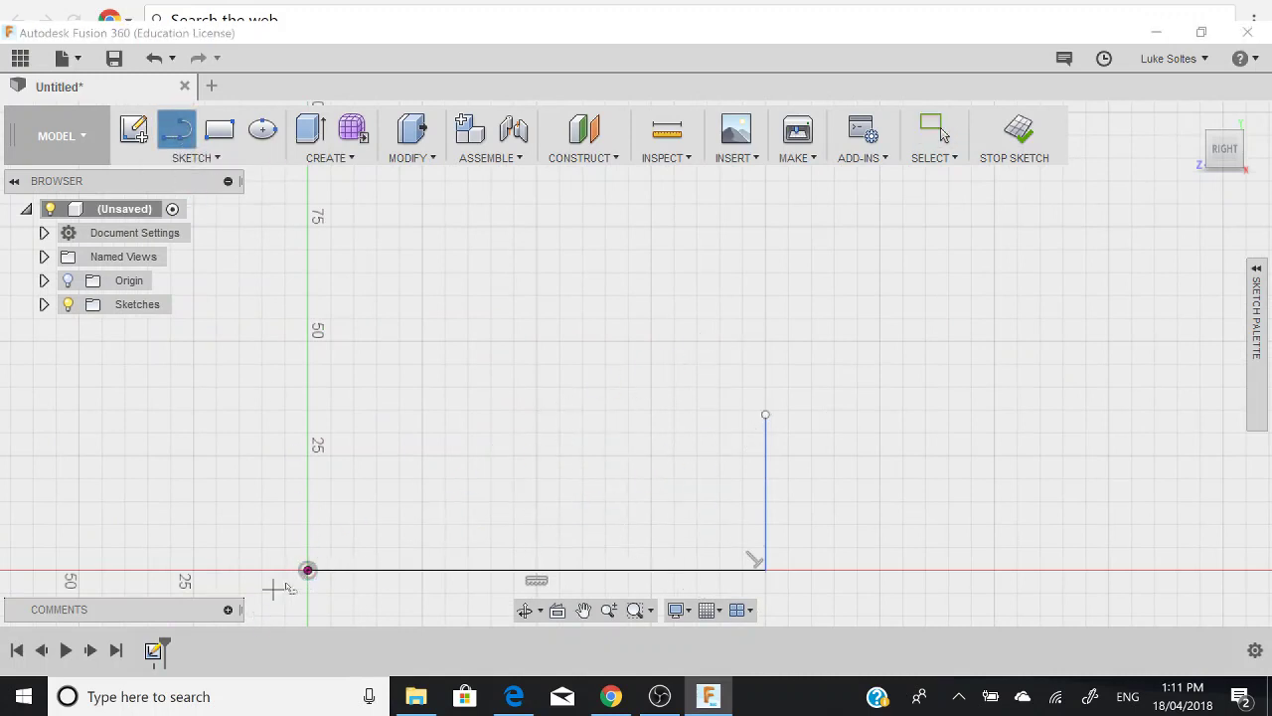
left_click(308, 571)
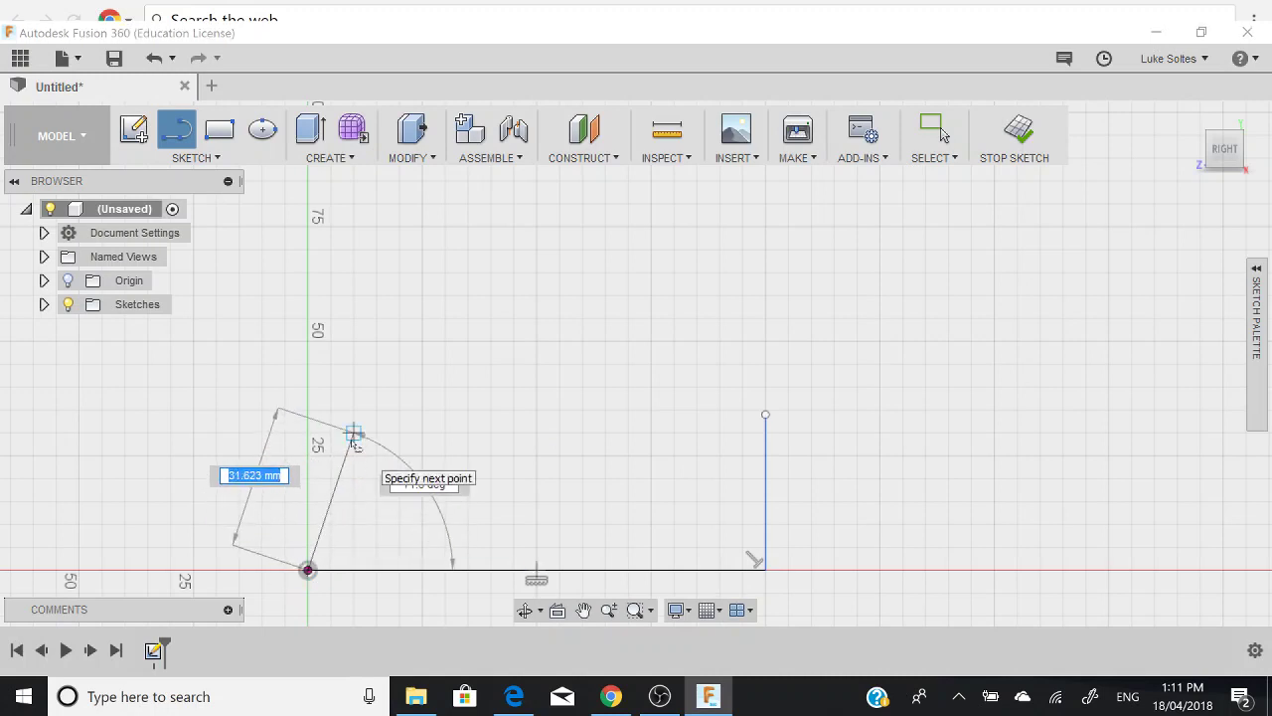
scroll(638, 418, "up", 2)
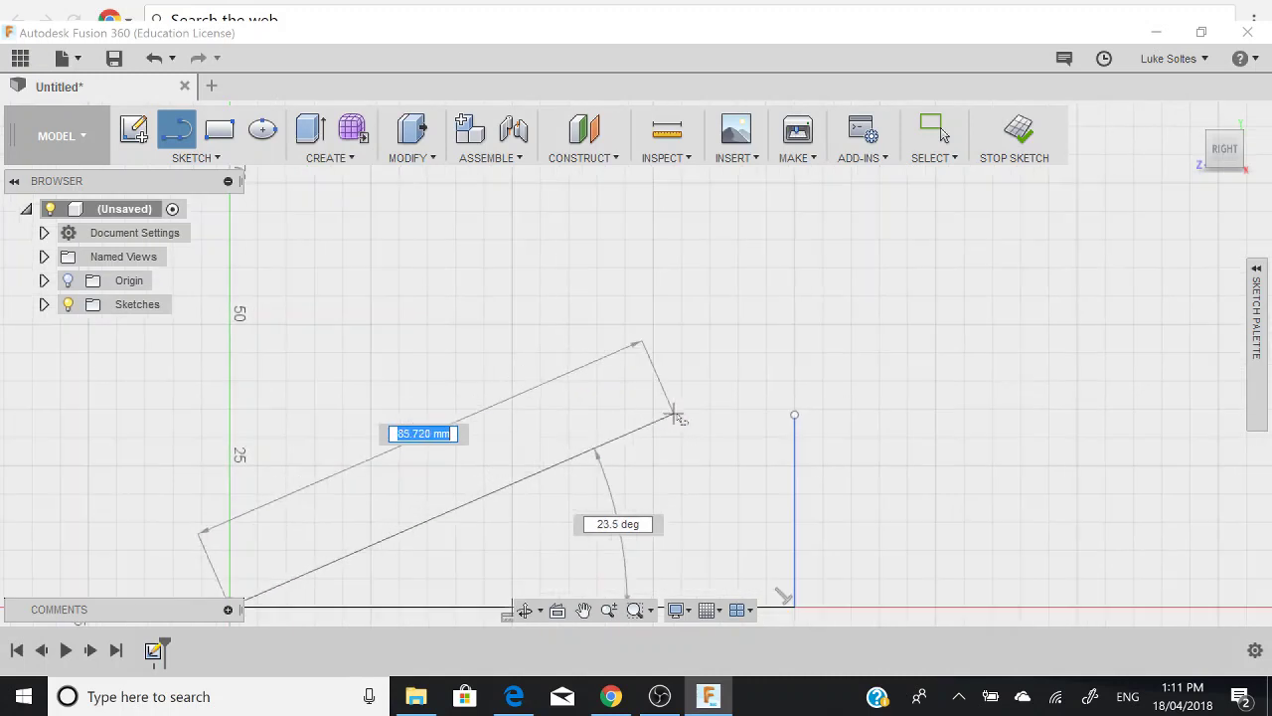
left_click(390, 414)
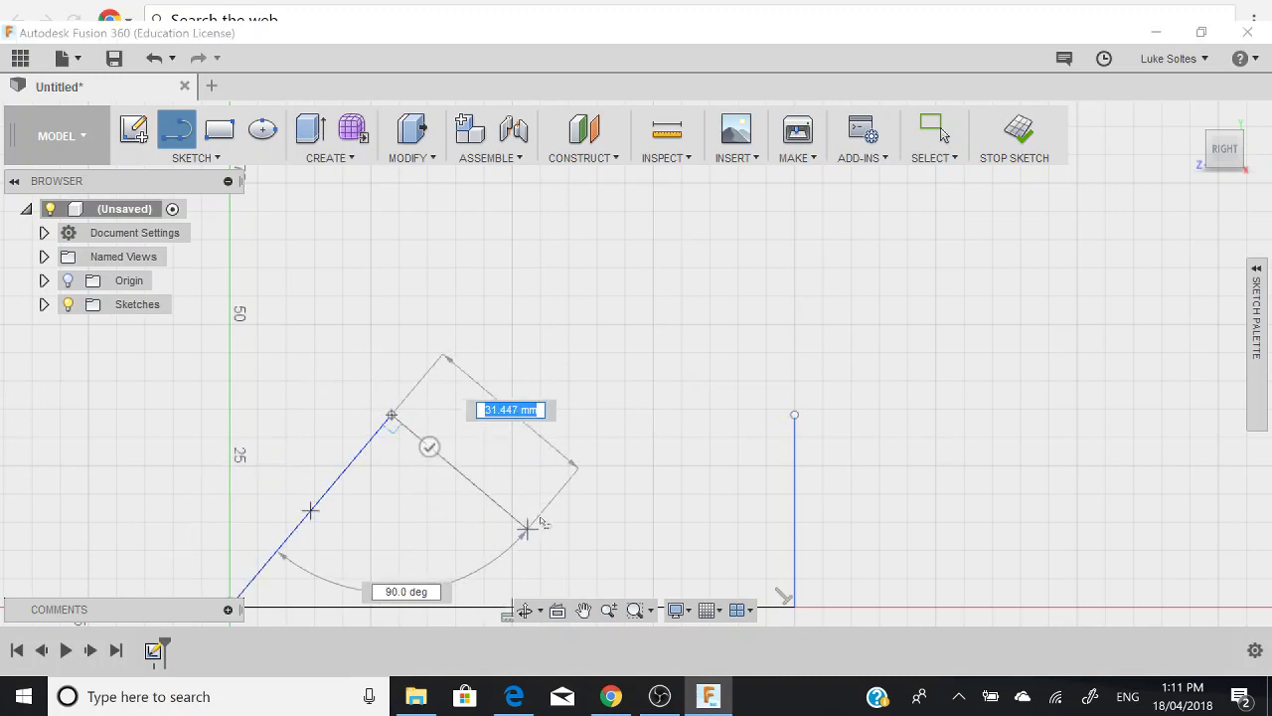
left_click(794, 415)
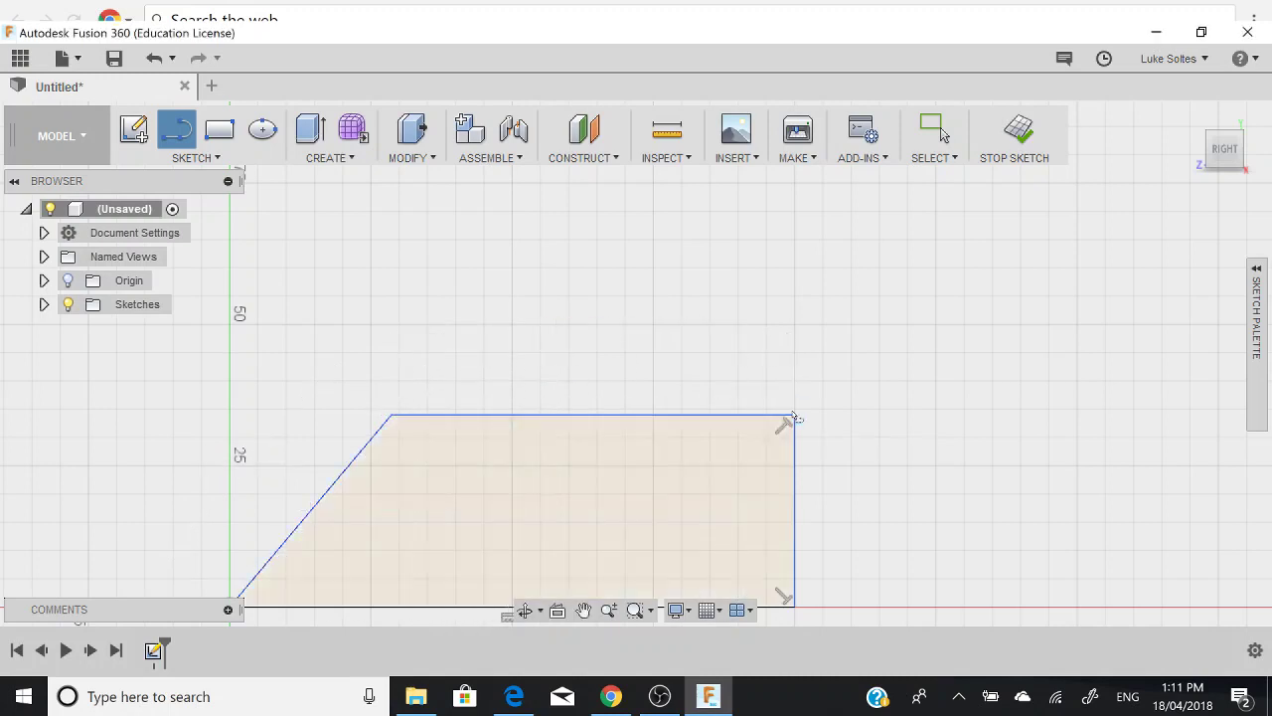
middle_click_drag(881, 520, 885, 460)
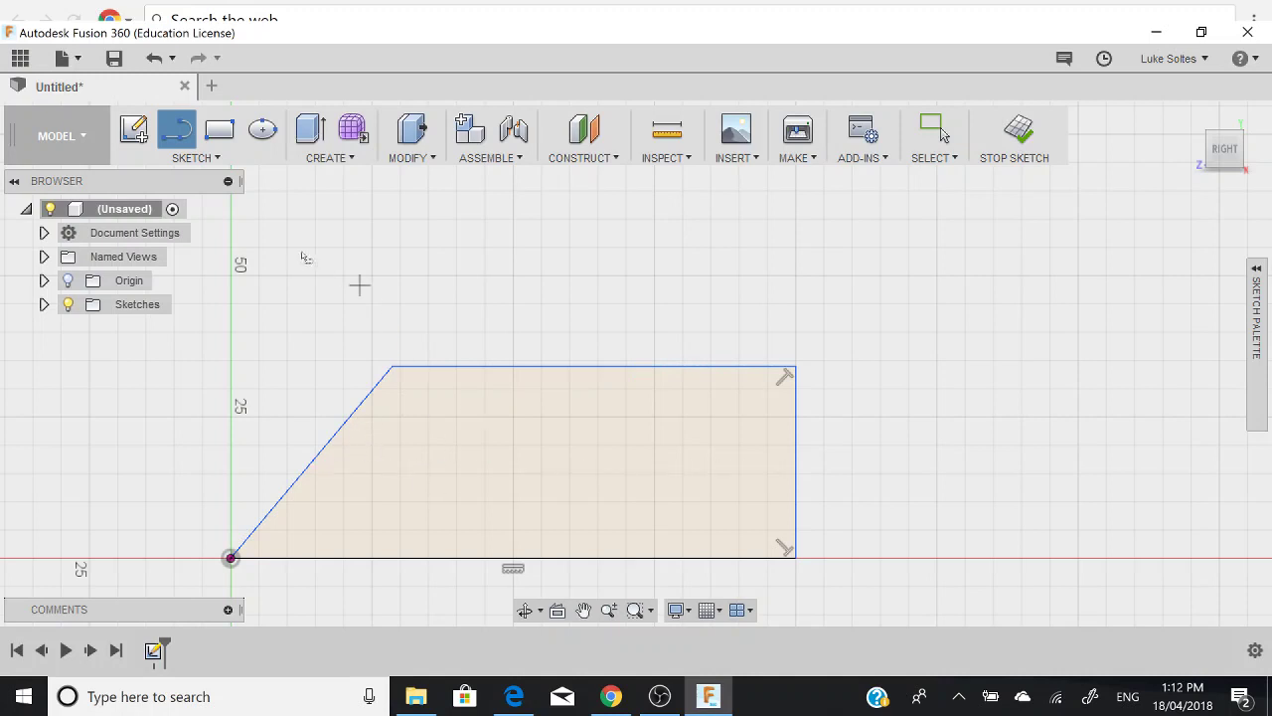
- Extrude the trapezoid profile 55 mm into a solid body
left_click(338, 162)
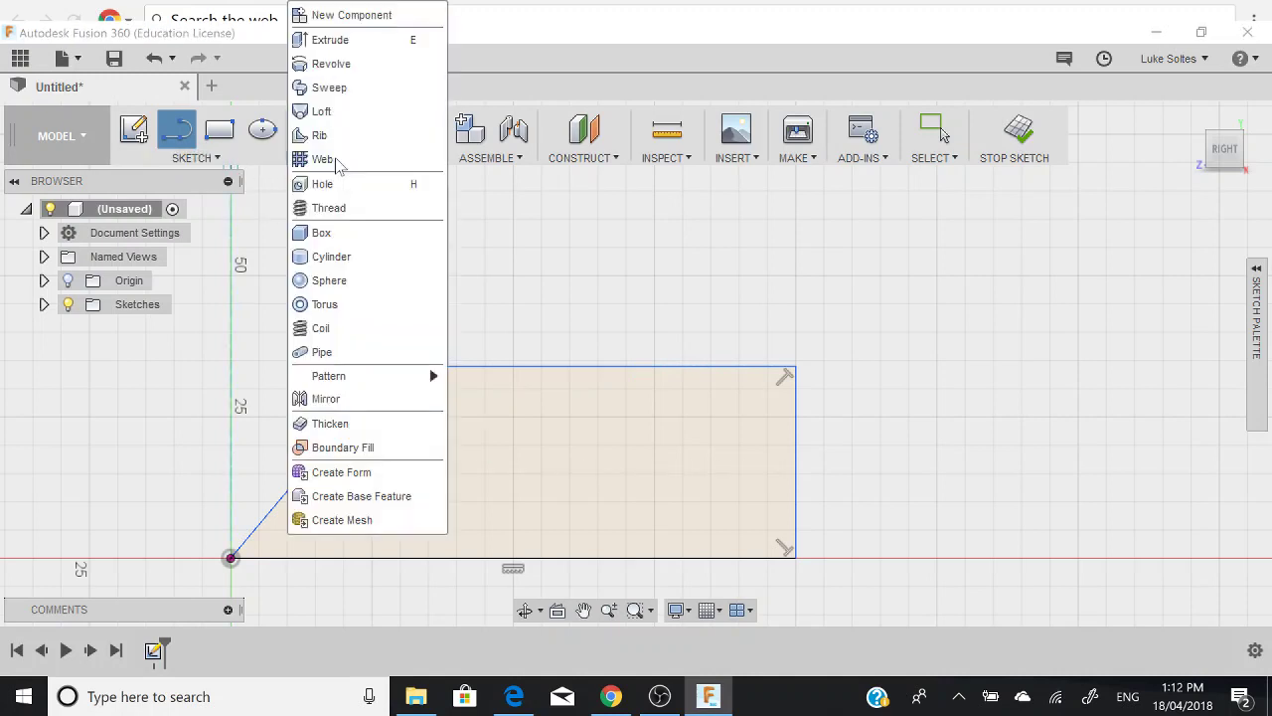
left_click(338, 40)
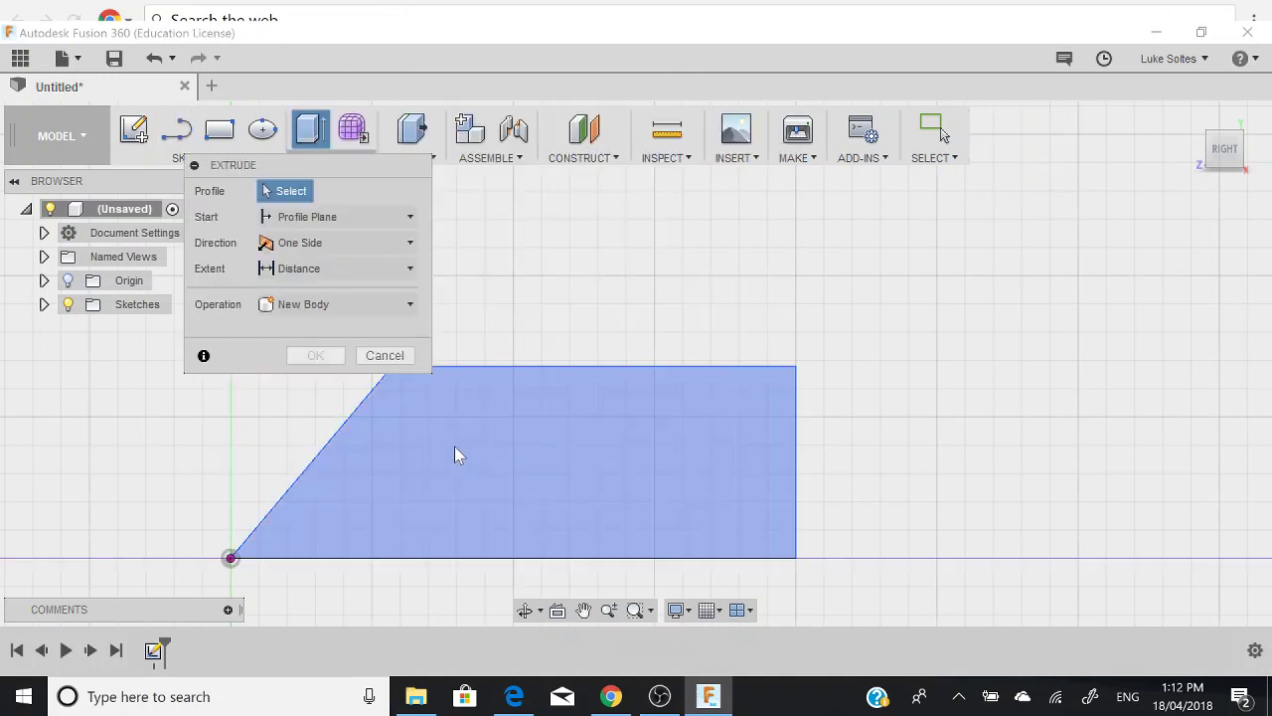
left_click(618, 442)
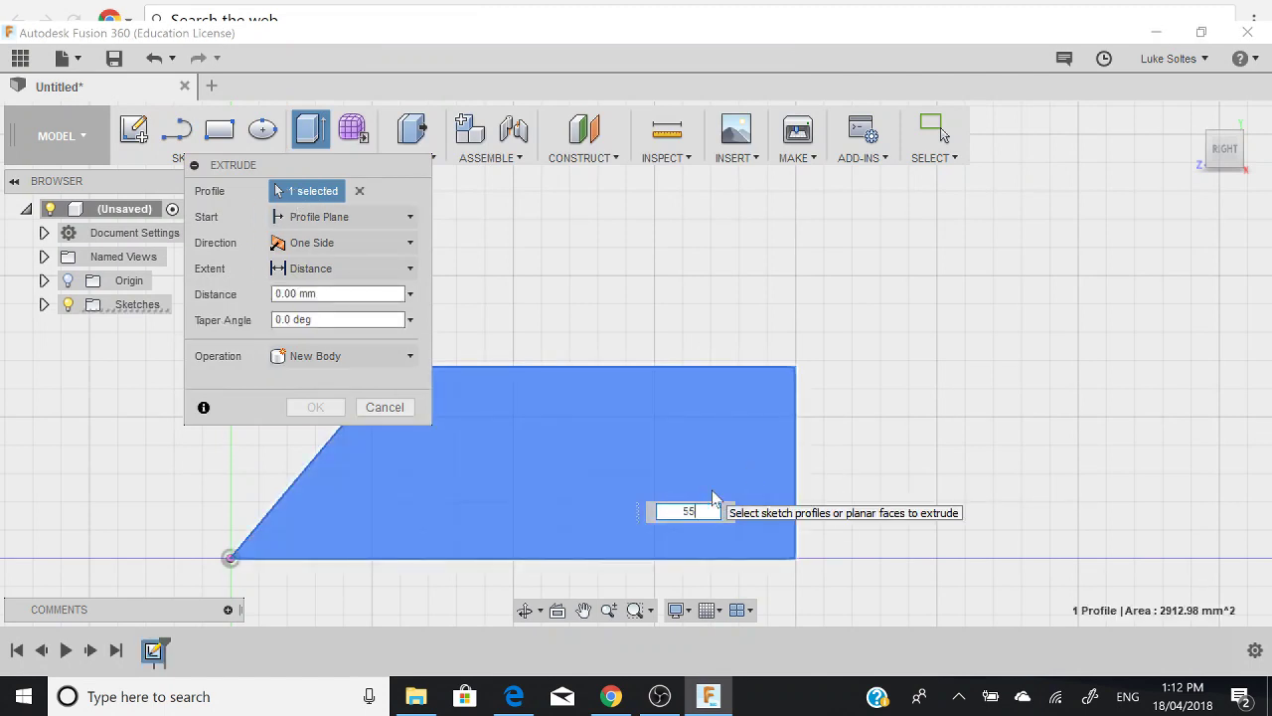
key("Return")
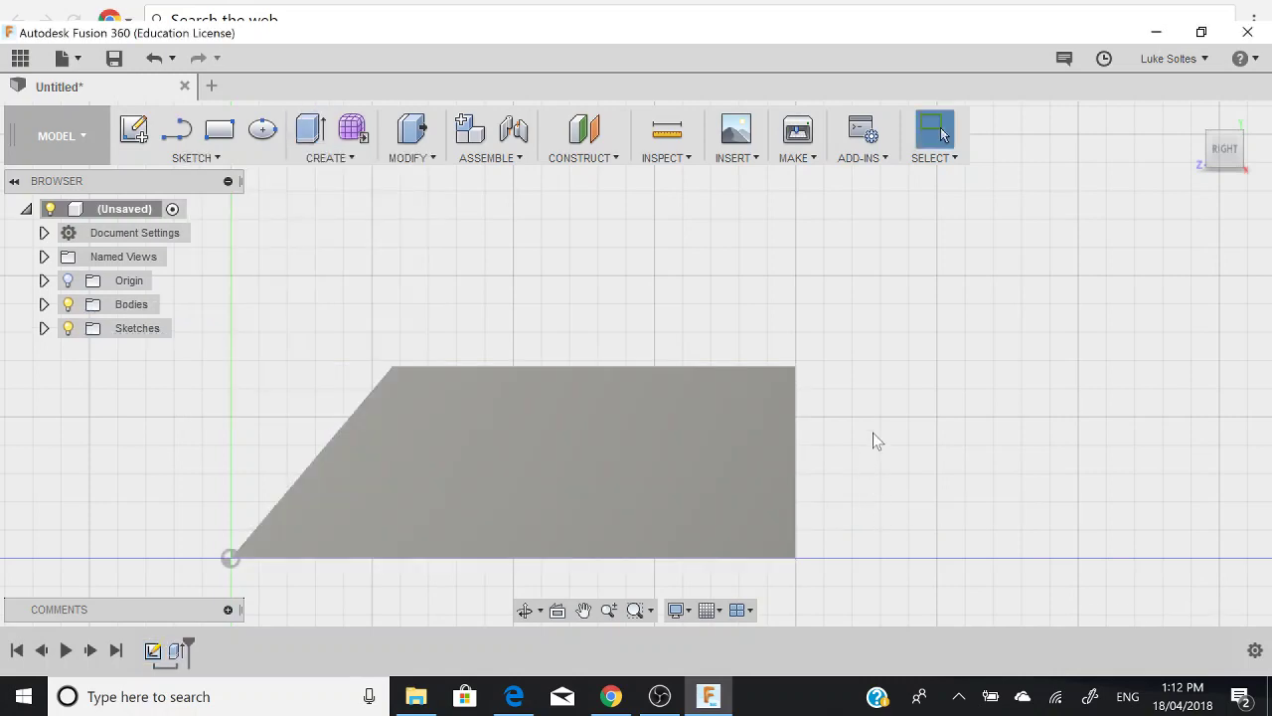
middle_click_drag(879, 438, 778, 481, "shift")
middle_click_drag(626, 468, 648, 452, "shift")
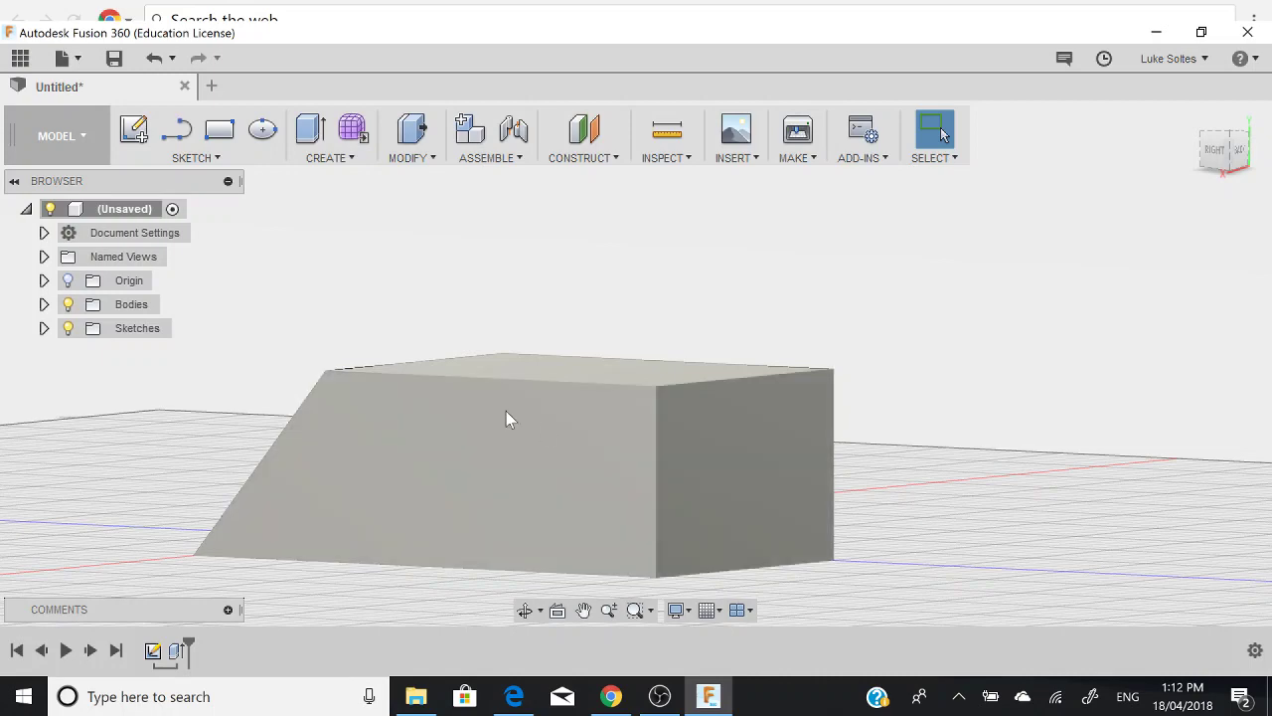
middle_click_drag(505, 379, 497, 424, "shift")
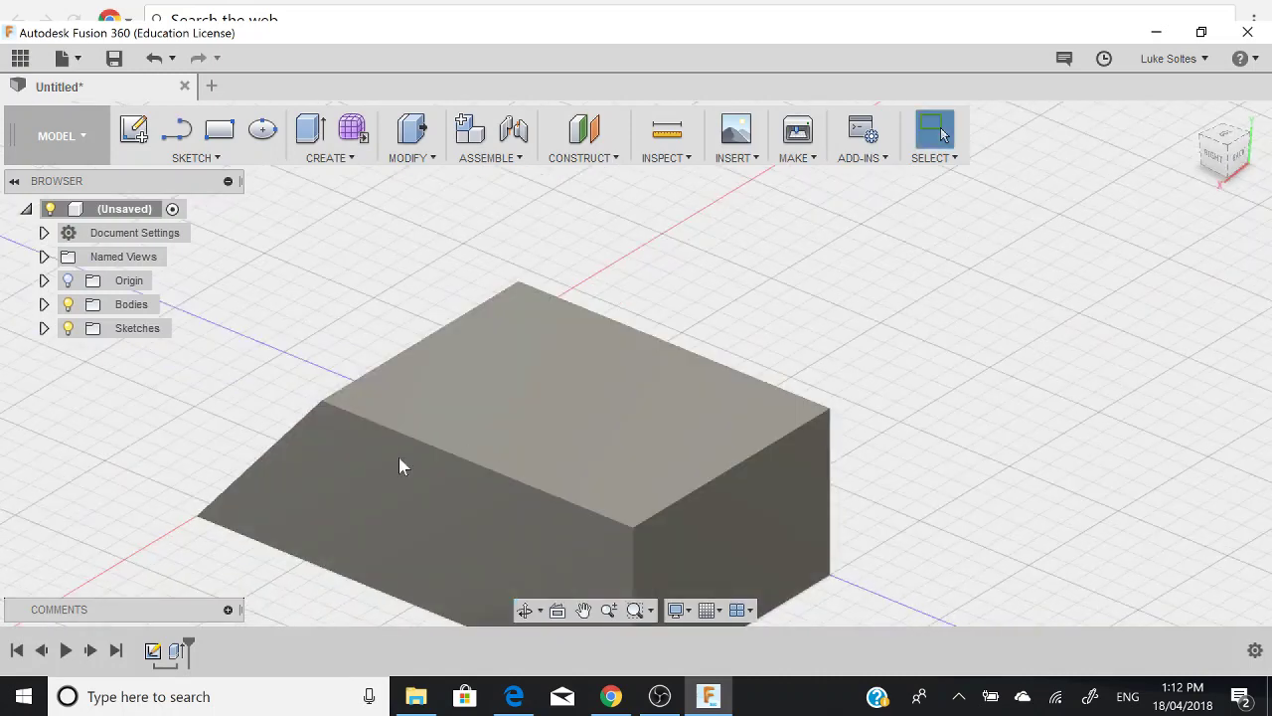
middle_click_drag(455, 466, 531, 435, "shift")
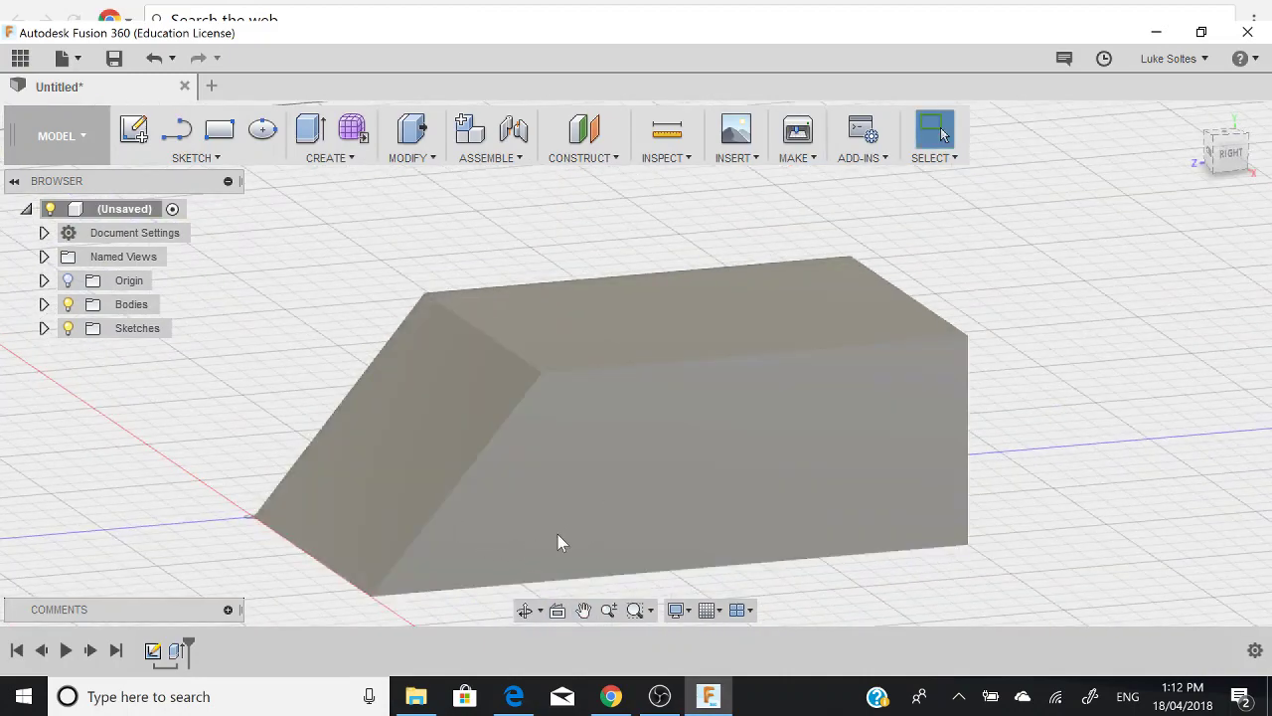
middle_click_drag(588, 500, 516, 445, "shift")
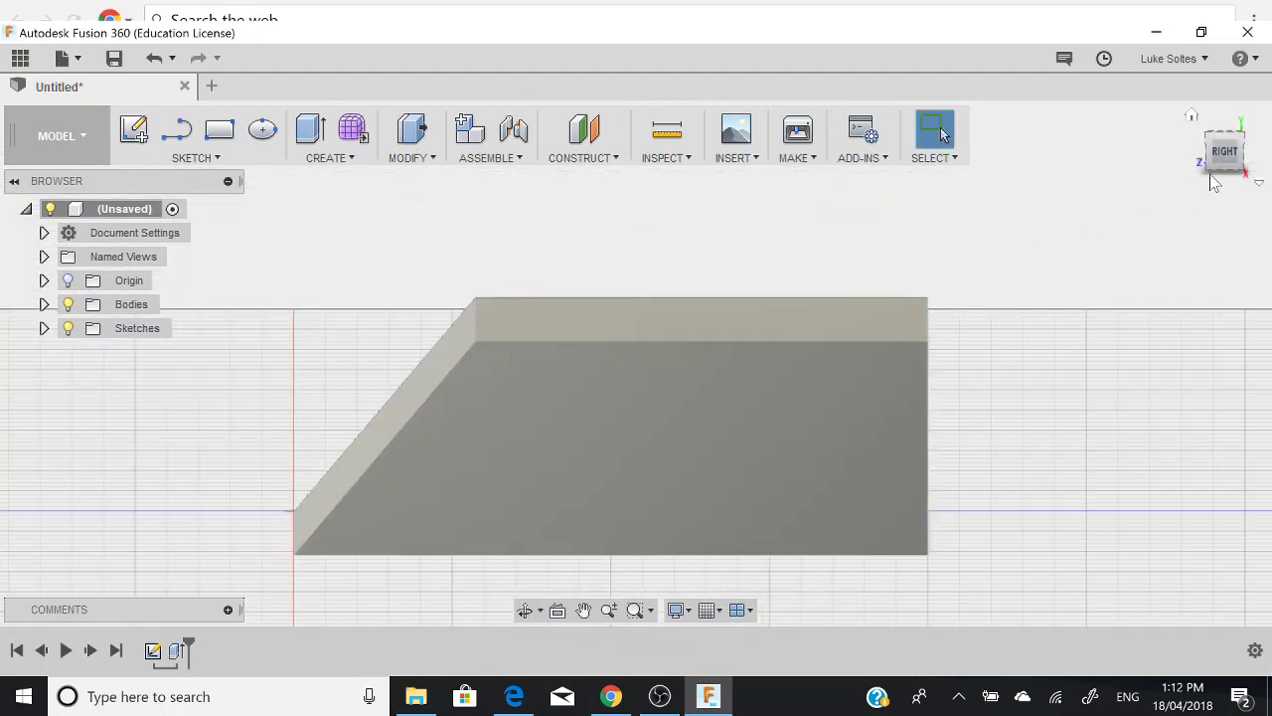
- Start a sketch on the body's right side face and draw a short line along its top edge
left_click(1224, 151)
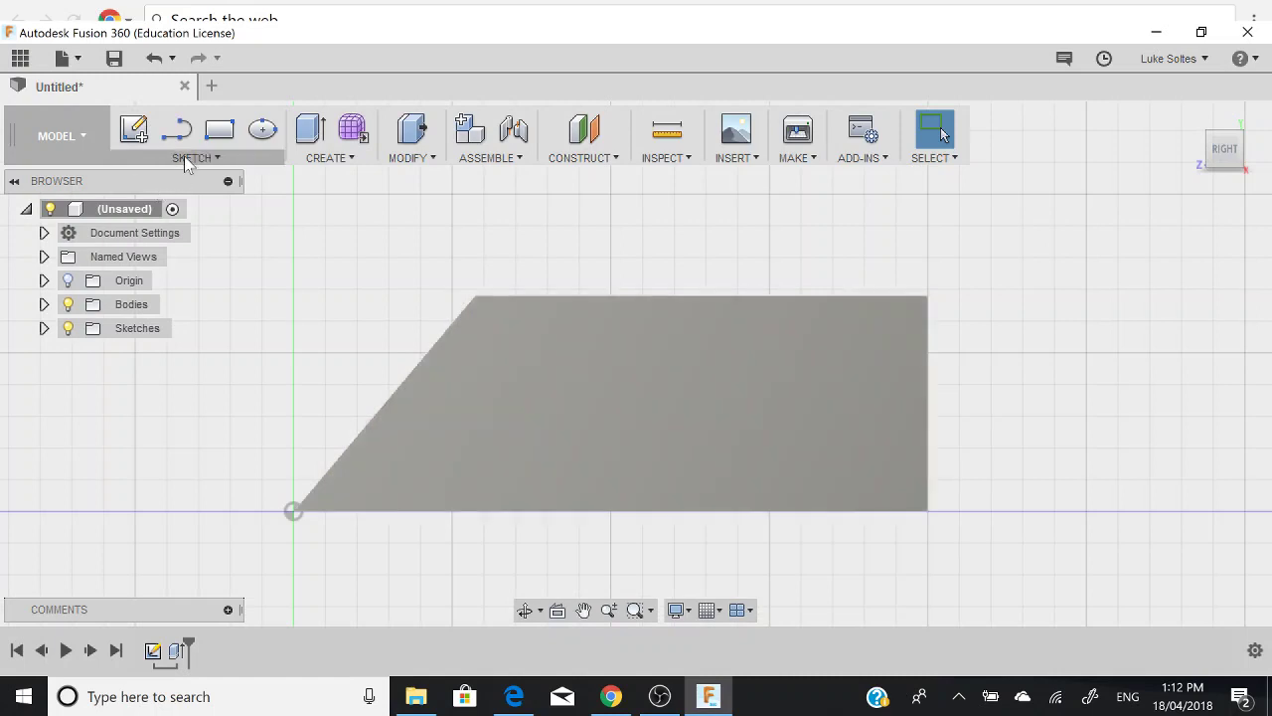
left_click(137, 134)
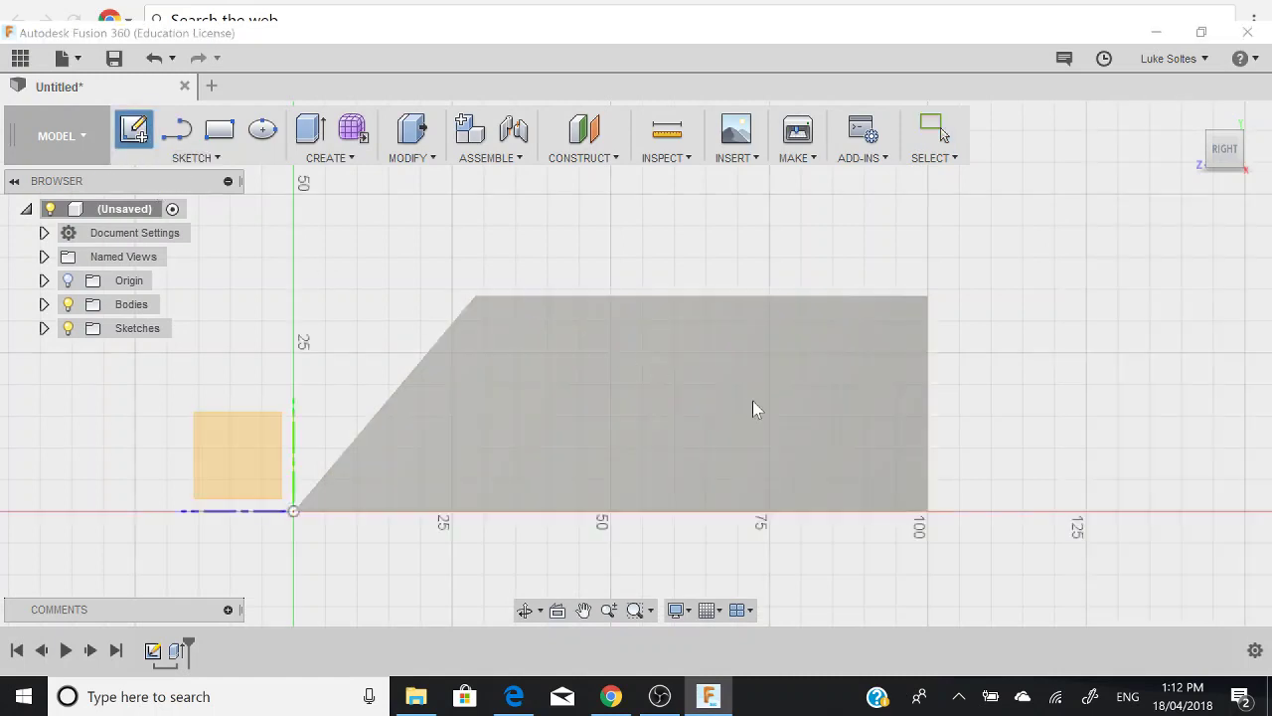
left_click(753, 400)
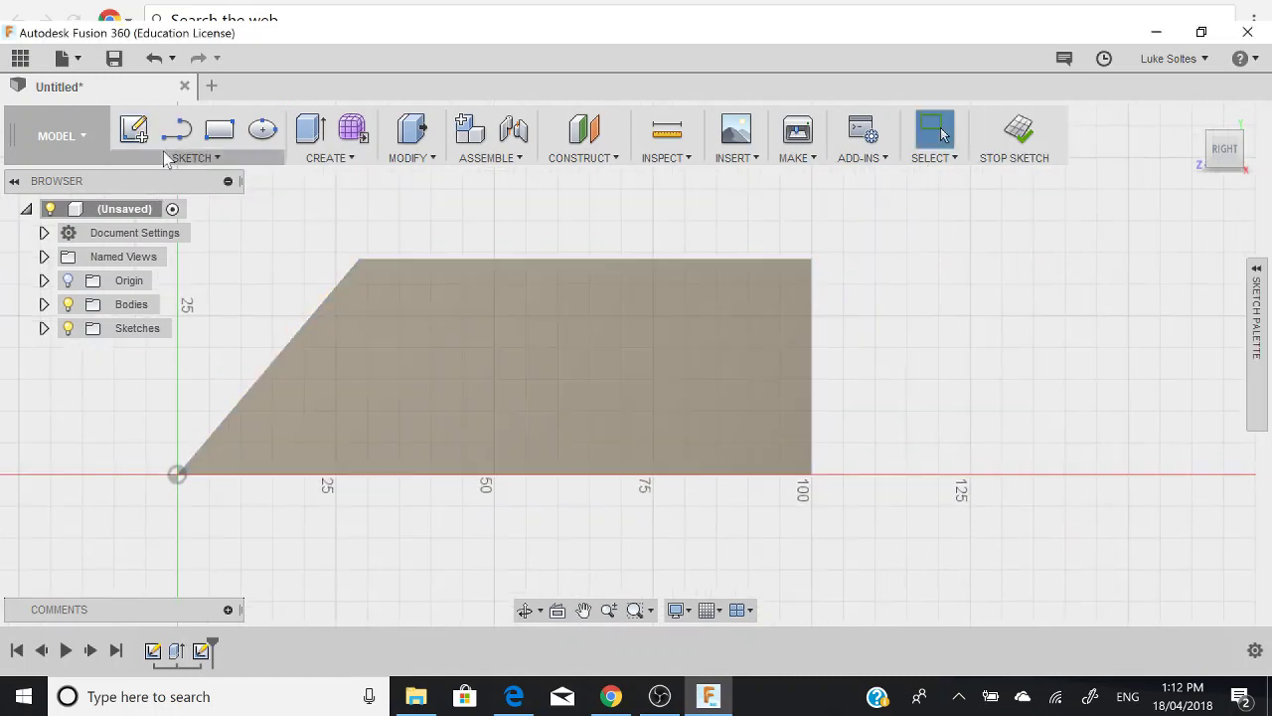
left_click(177, 129)
scroll(361, 272, "up", 5)
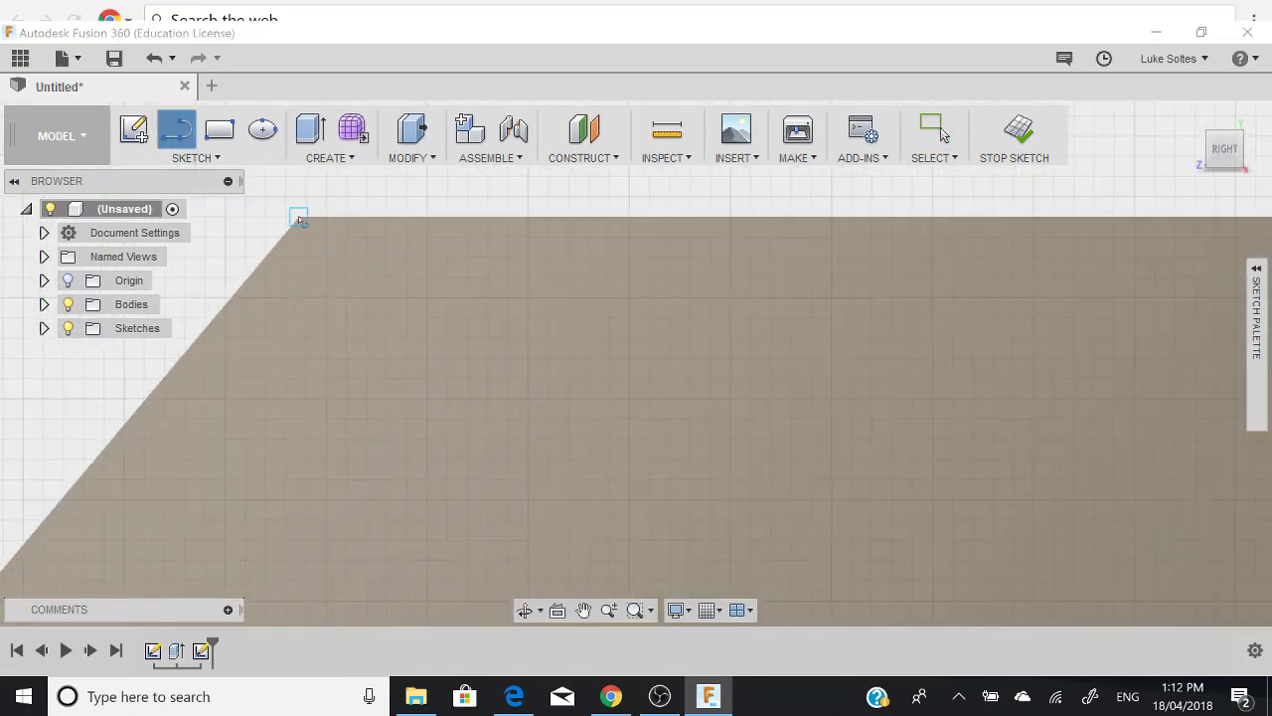
left_click(298, 216)
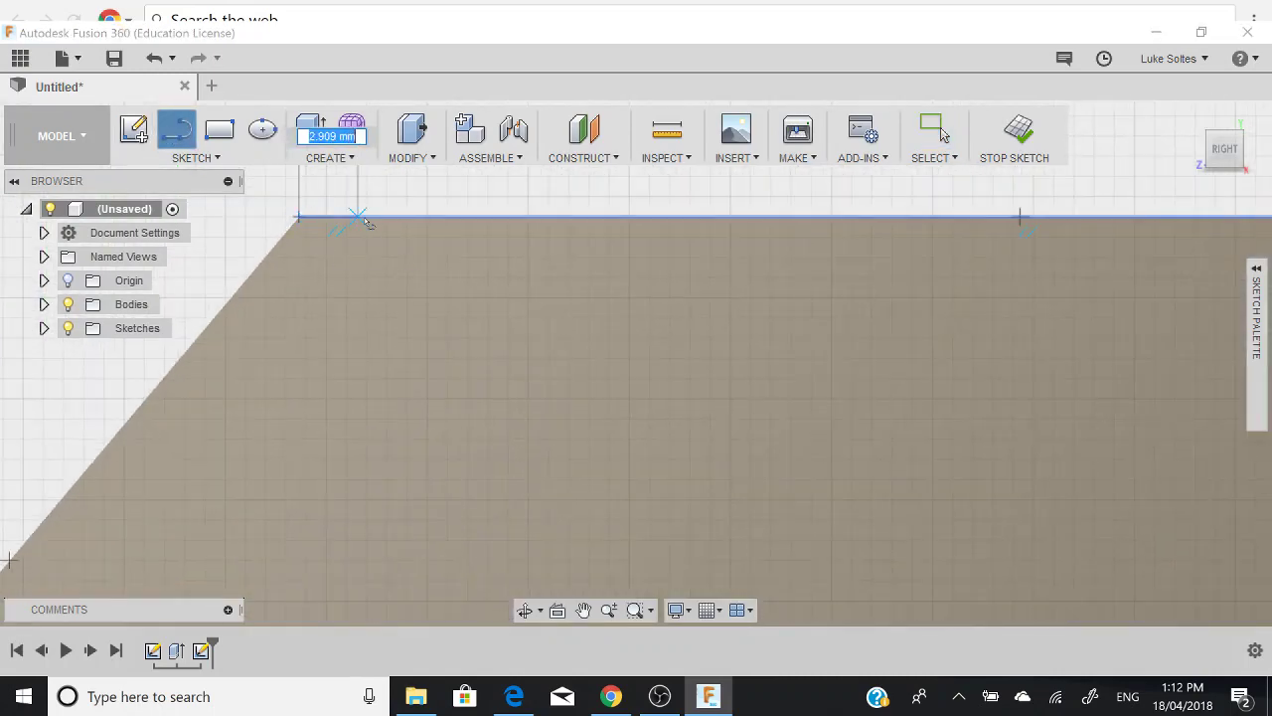
left_click(427, 217)
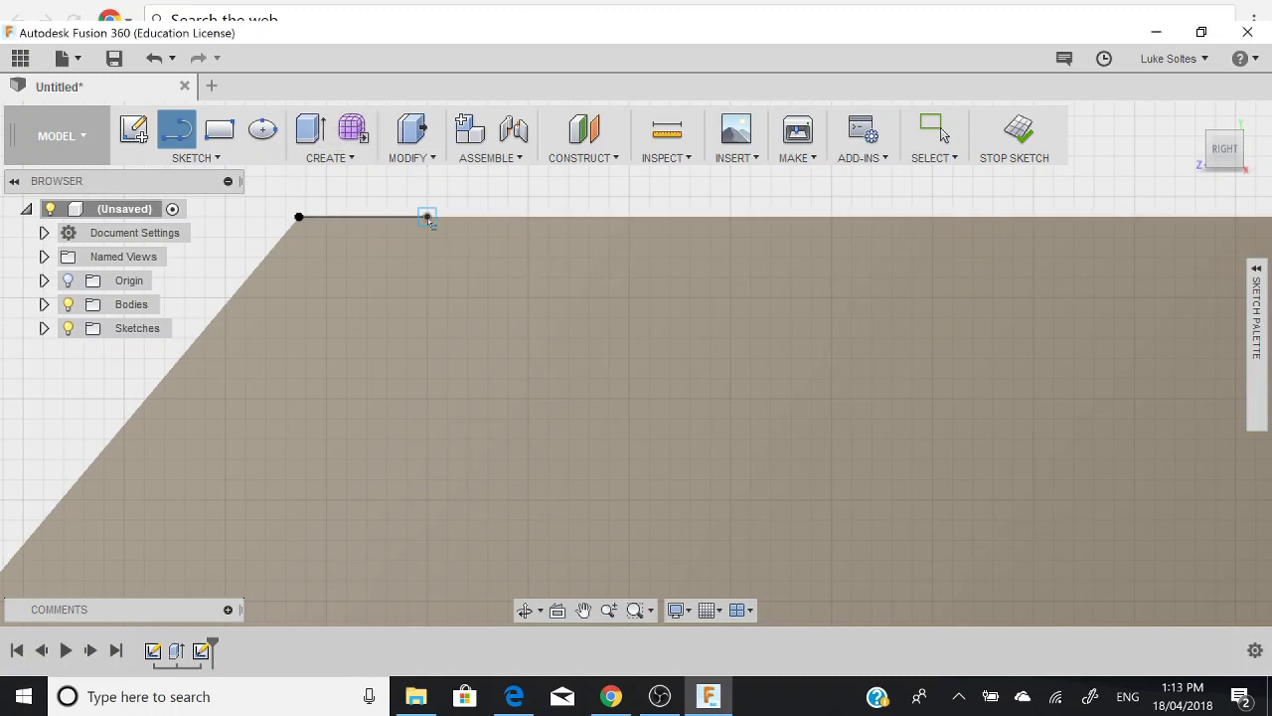
- Draw a vertical line from the profile's bottom edge up to its top edge
scroll(421, 560, "down", 4)
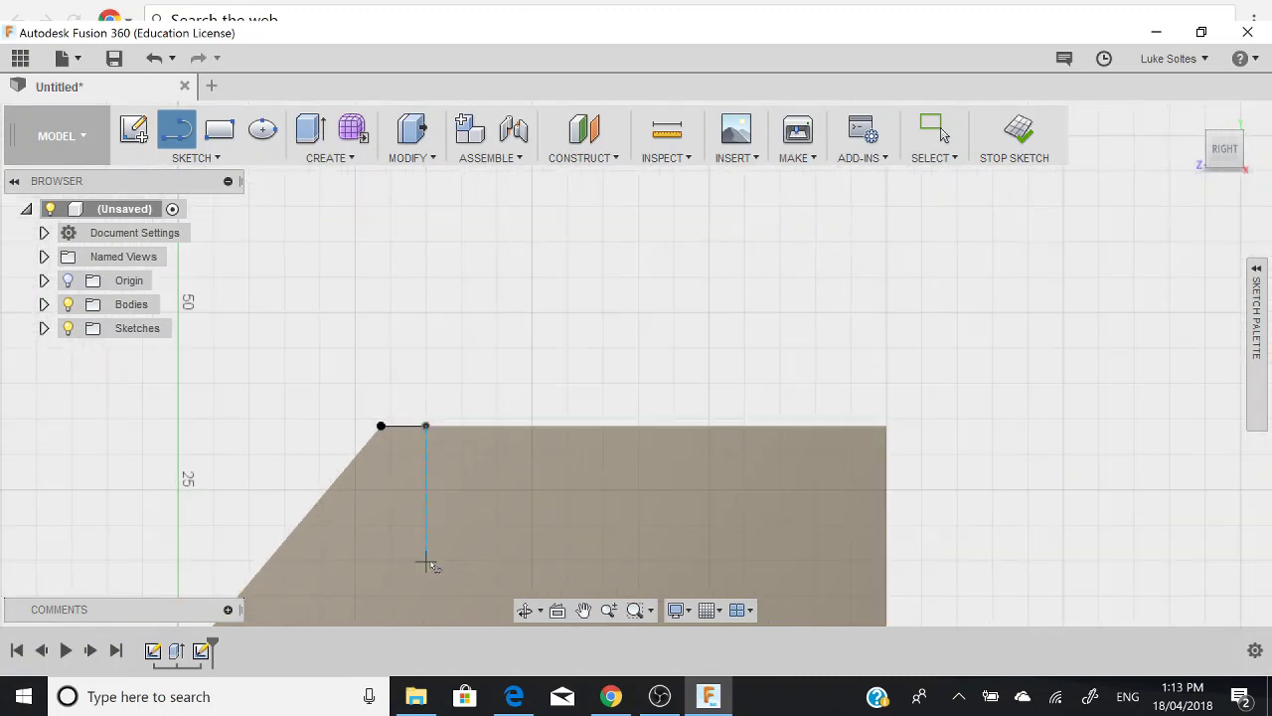
scroll(425, 567, "down", 1)
middle_click_drag(425, 565, 433, 394)
scroll(425, 480, "up", 2)
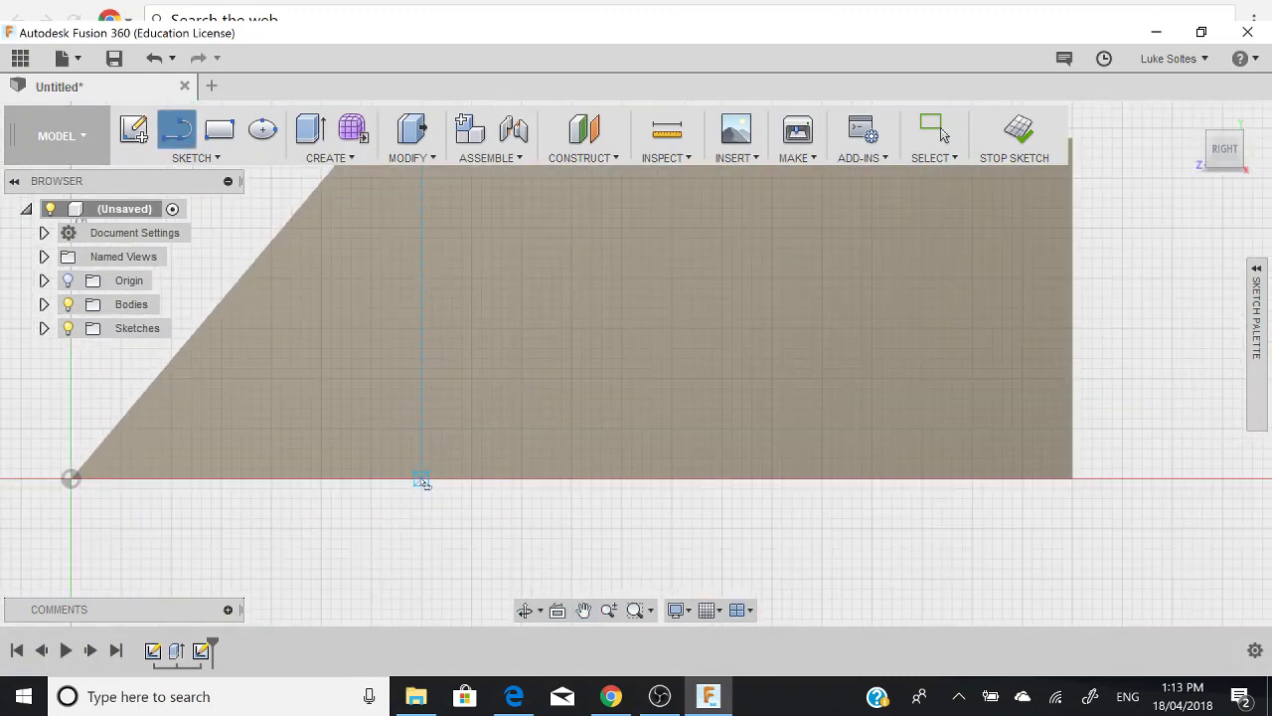
left_click(422, 480)
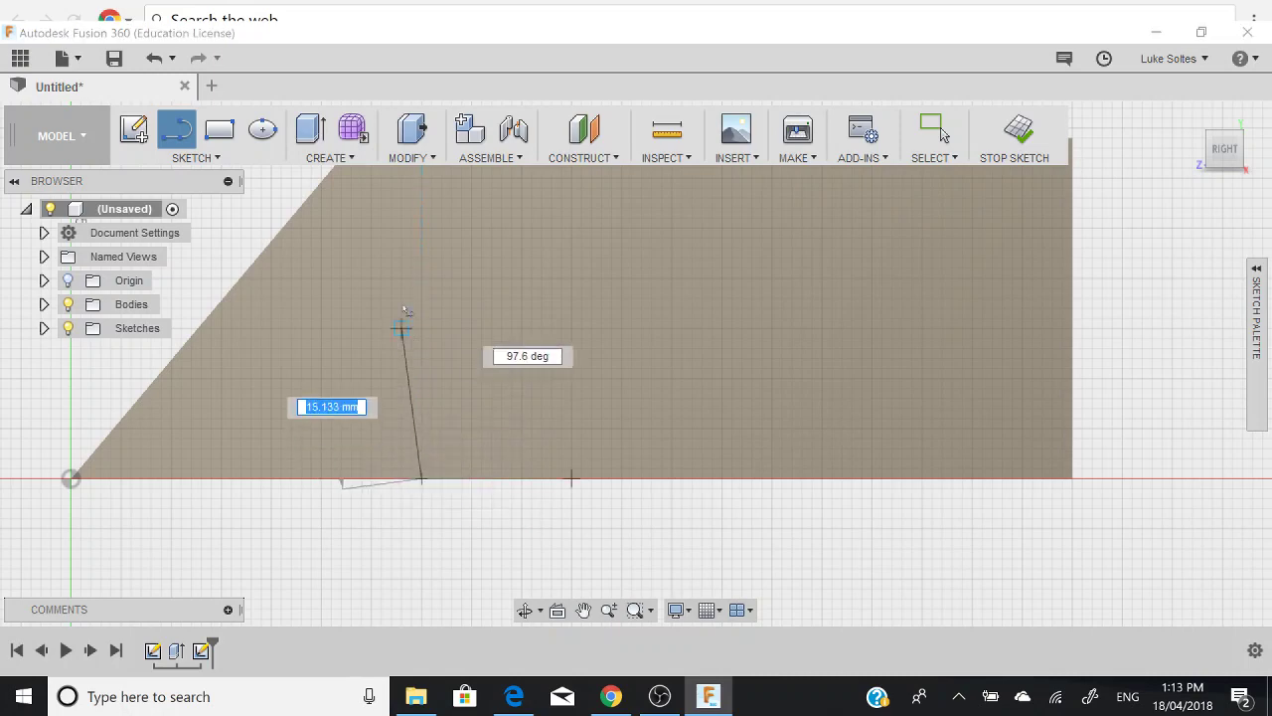
scroll(425, 259, "down", 2)
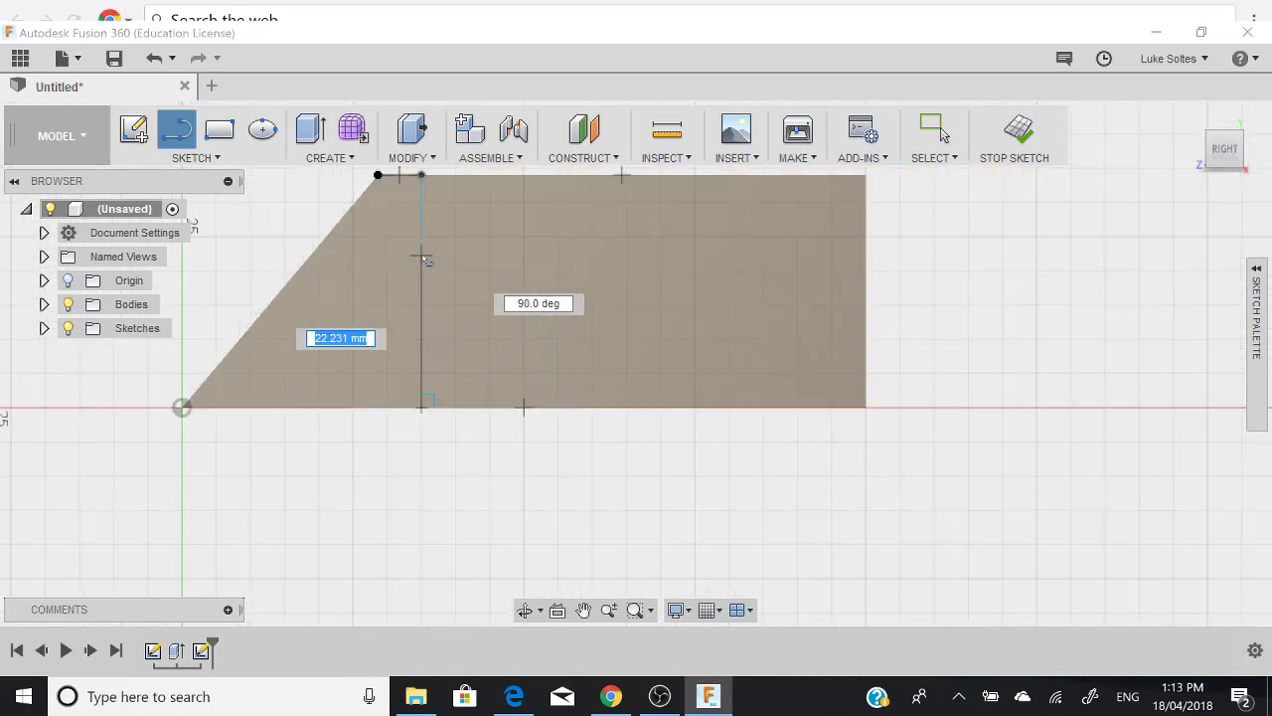
left_click(421, 176)
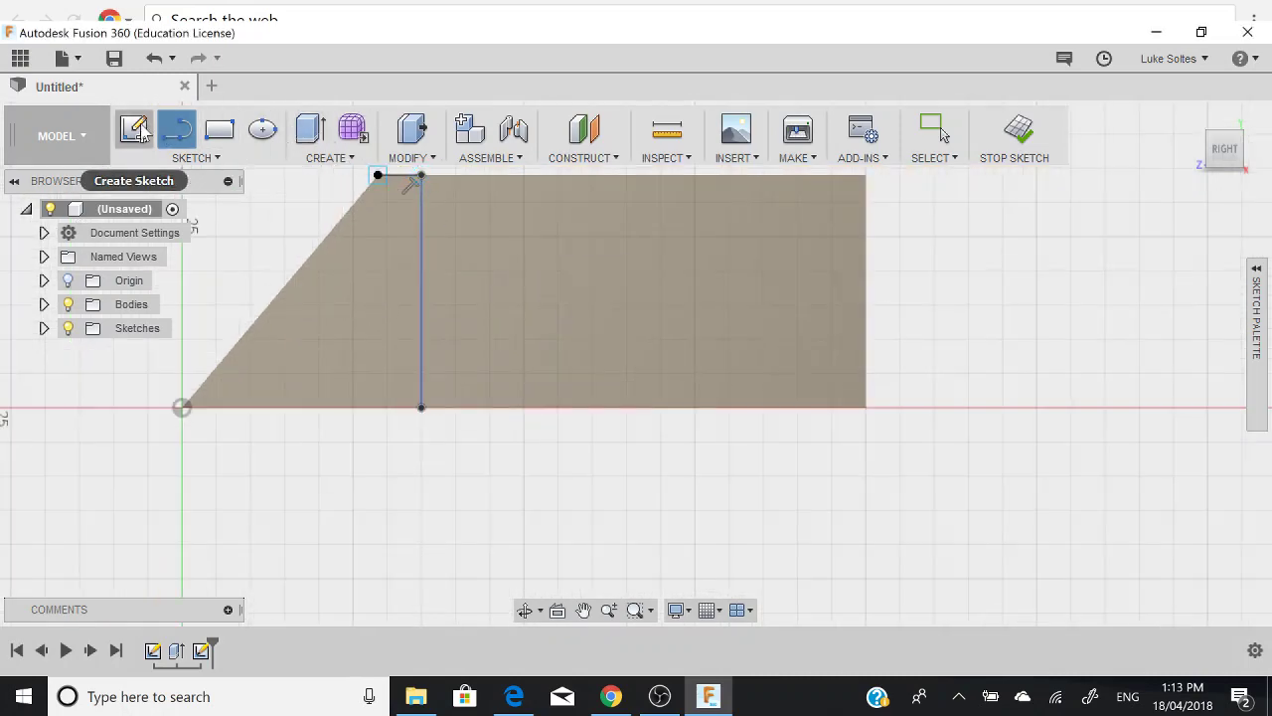
- Bring the profile's top edge into view and use Trim on the short top-edge segment
scroll(425, 176, "down", 1)
scroll(396, 175, "up", 2)
middle_click_drag(395, 175, 395, 282)
scroll(388, 282, "up", 4)
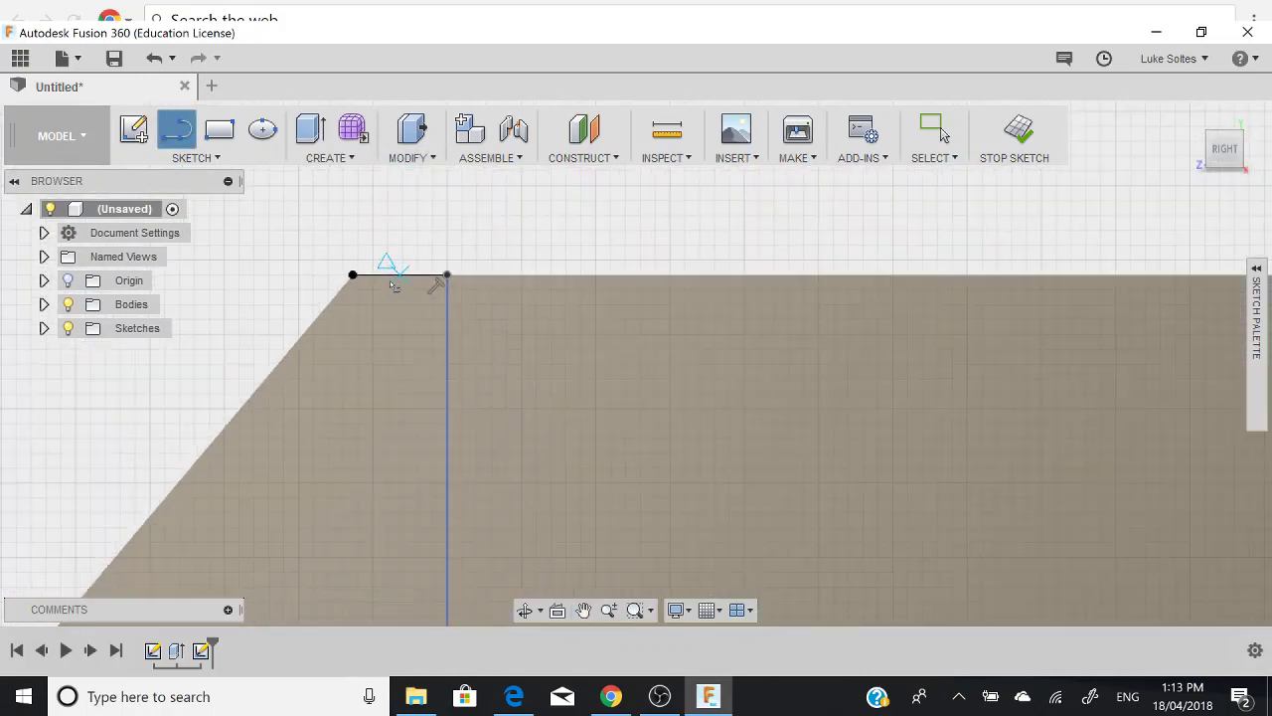
left_click(197, 157)
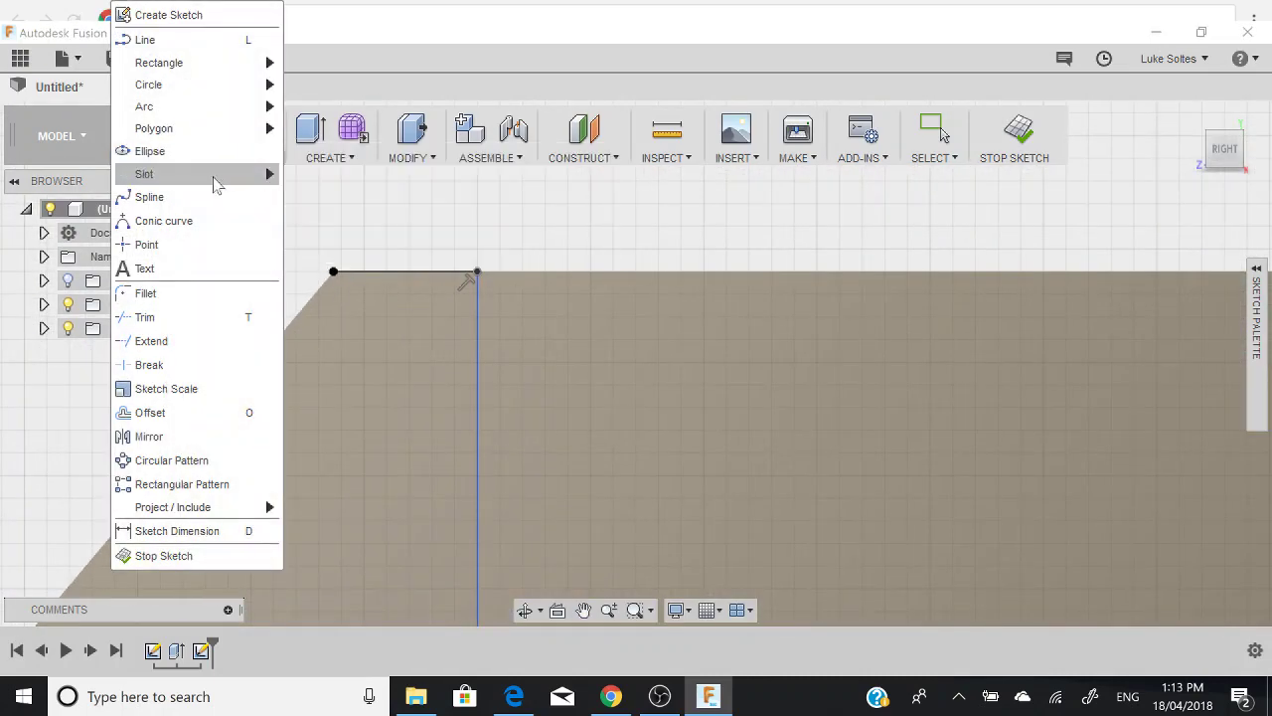
left_click(192, 324)
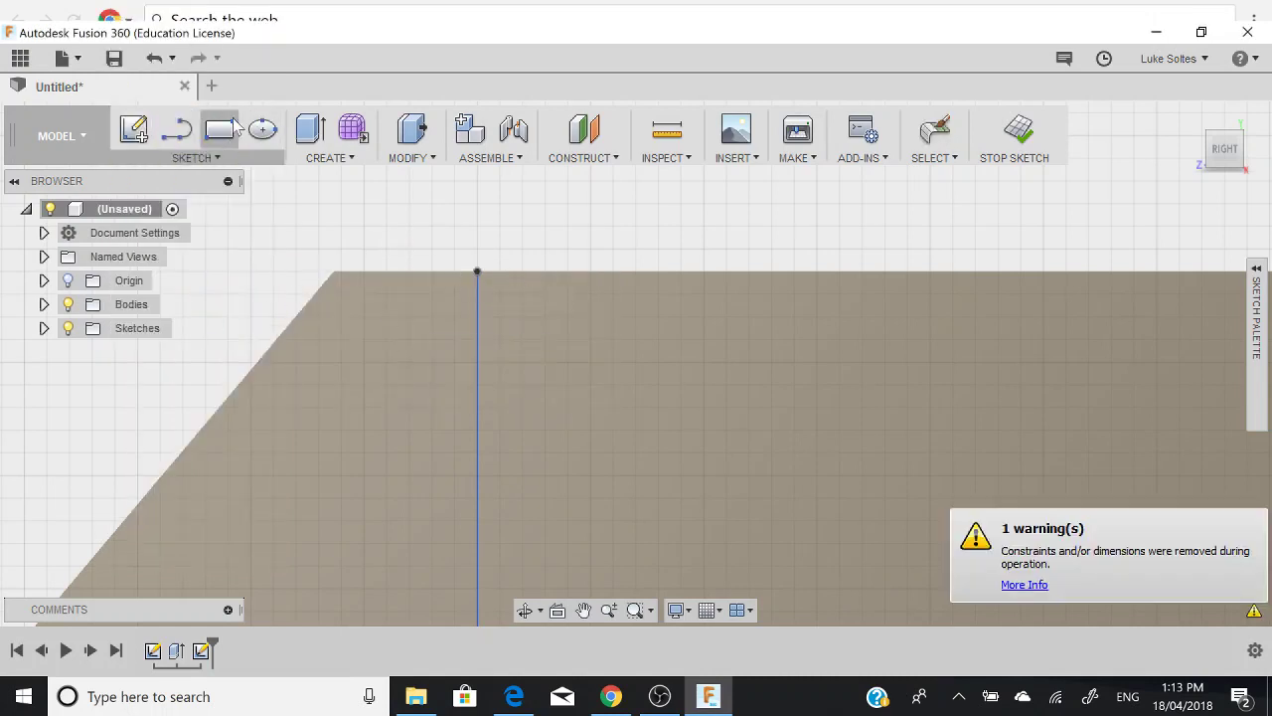
- Revolve the sloped left profile, using the vertical sketch line as the axis
left_click(348, 159)
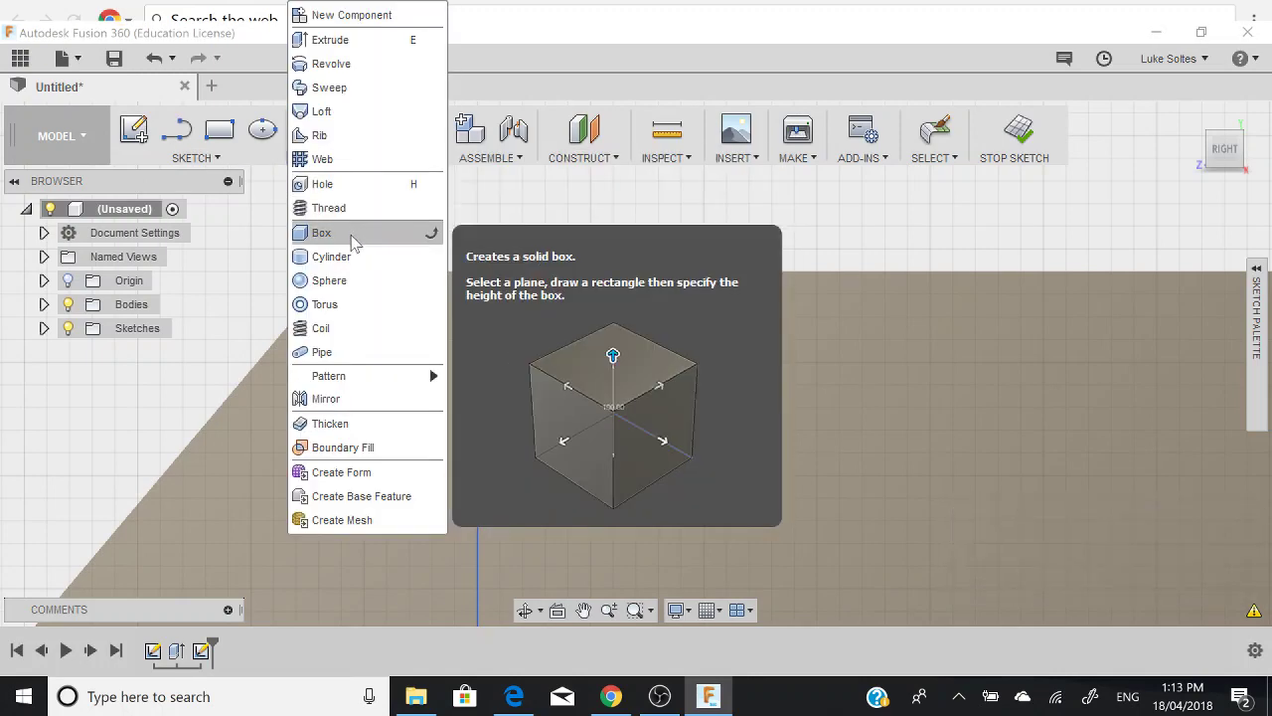
left_click(336, 65)
left_click_drag(341, 180, 775, 220)
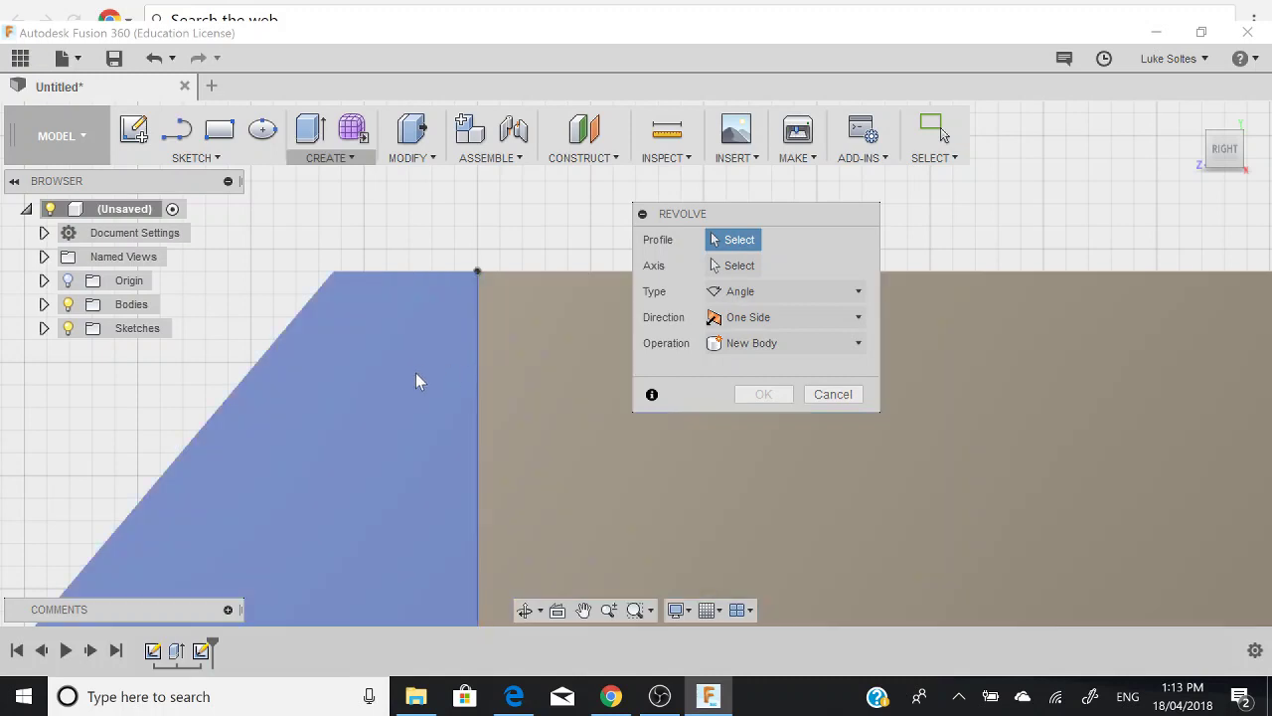
left_click(336, 415)
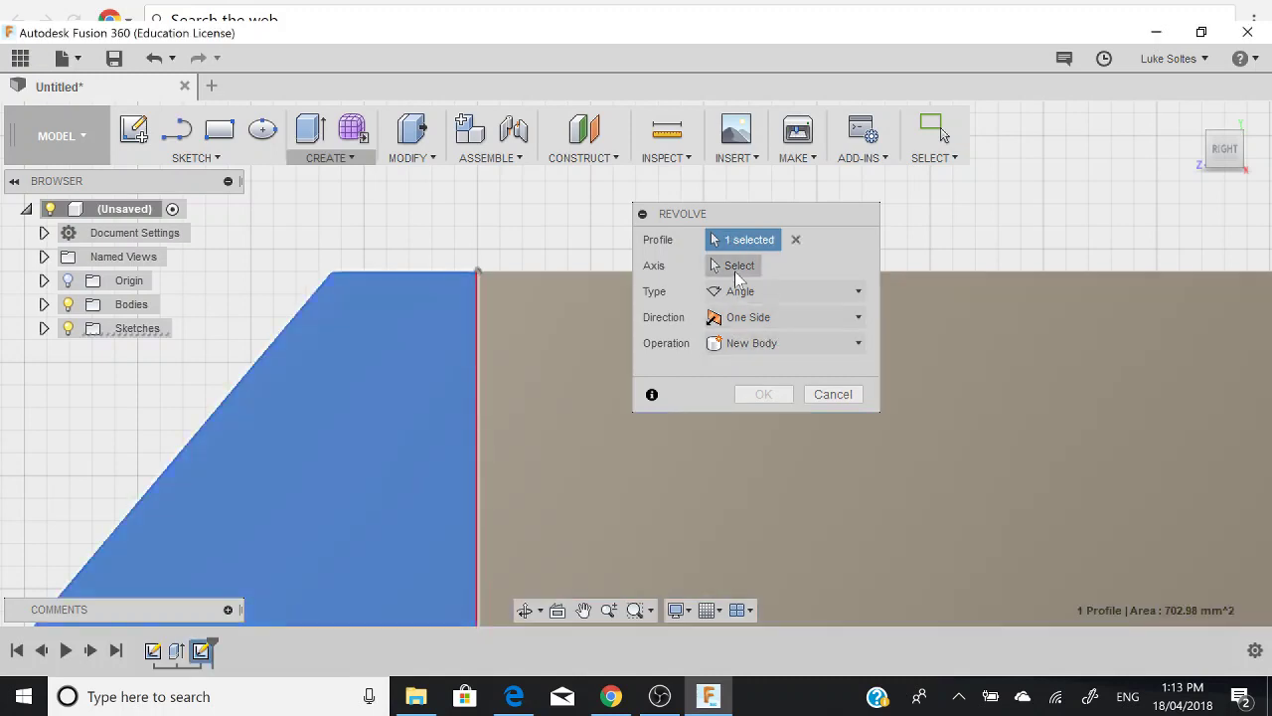
left_click(737, 266)
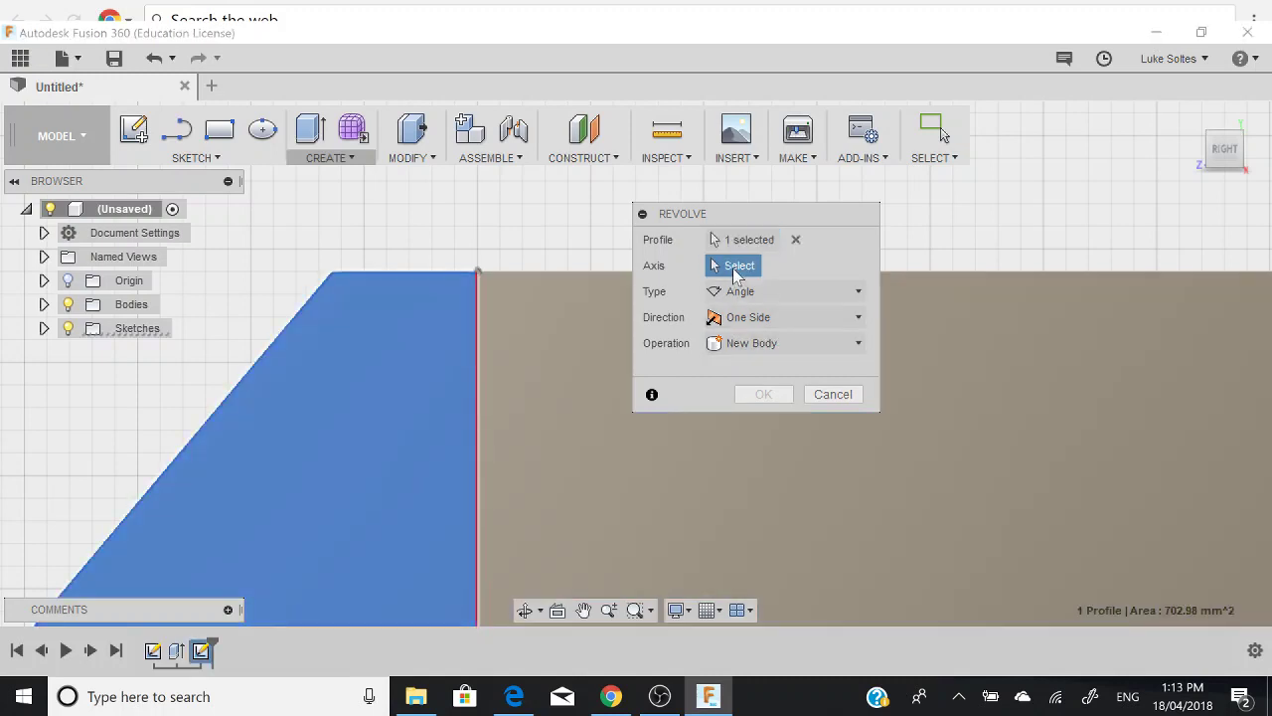
left_click(480, 359)
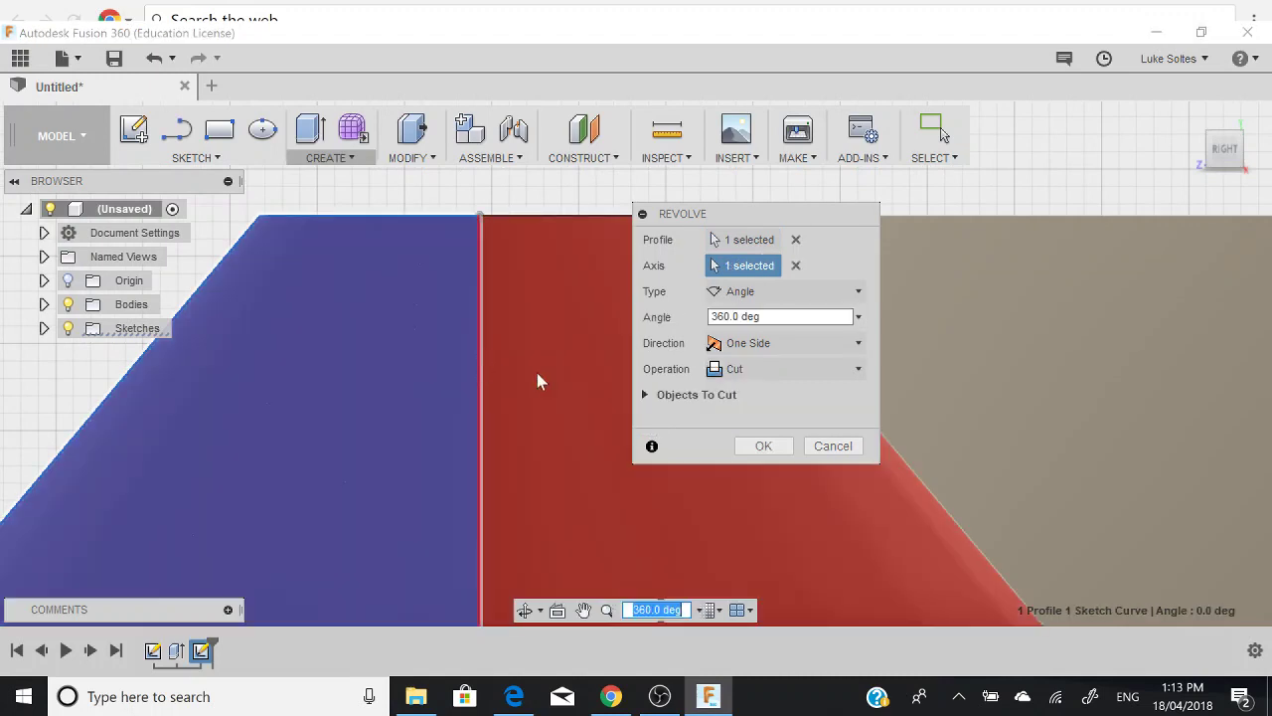
- Set the revolve angle to 90° and commit it as a Join
scroll(507, 383, "down", 3)
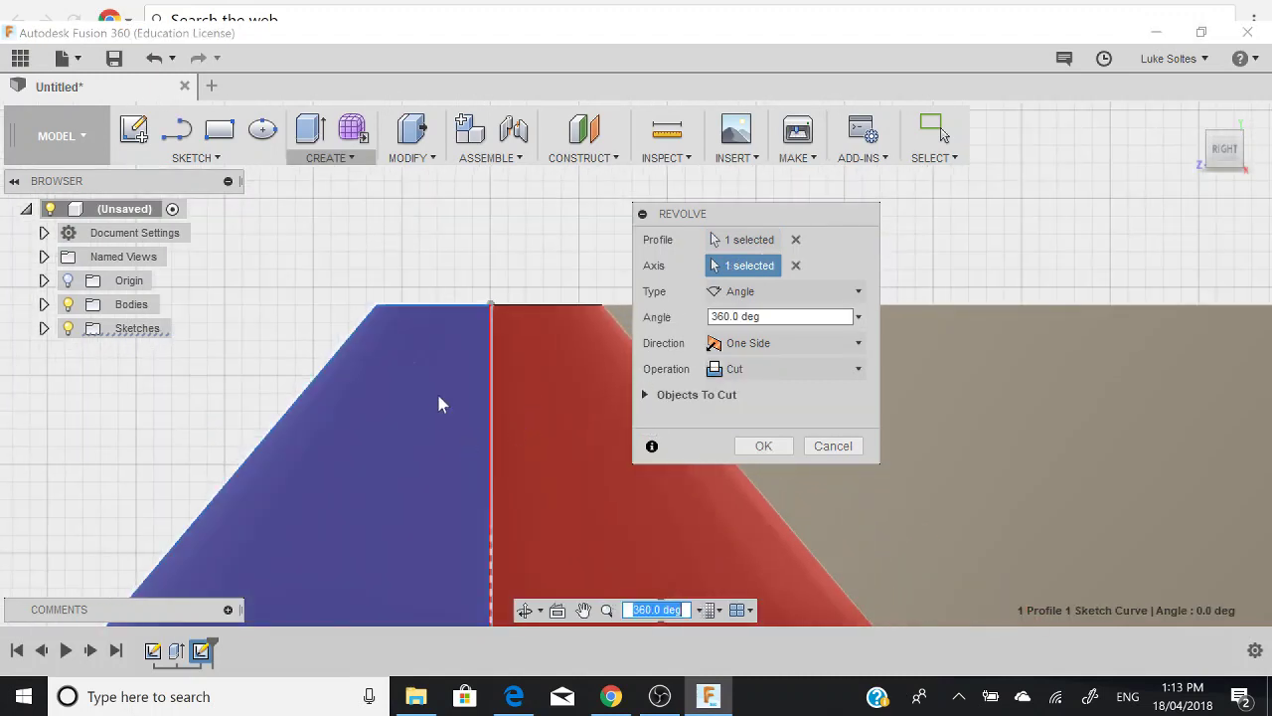
mouse_move(443, 400)
middle_mouse_down("shift")
mouse_move(477, 507)
mouse_move(494, 481)
mouse_move(470, 321)
middle_mouse_up("shift")
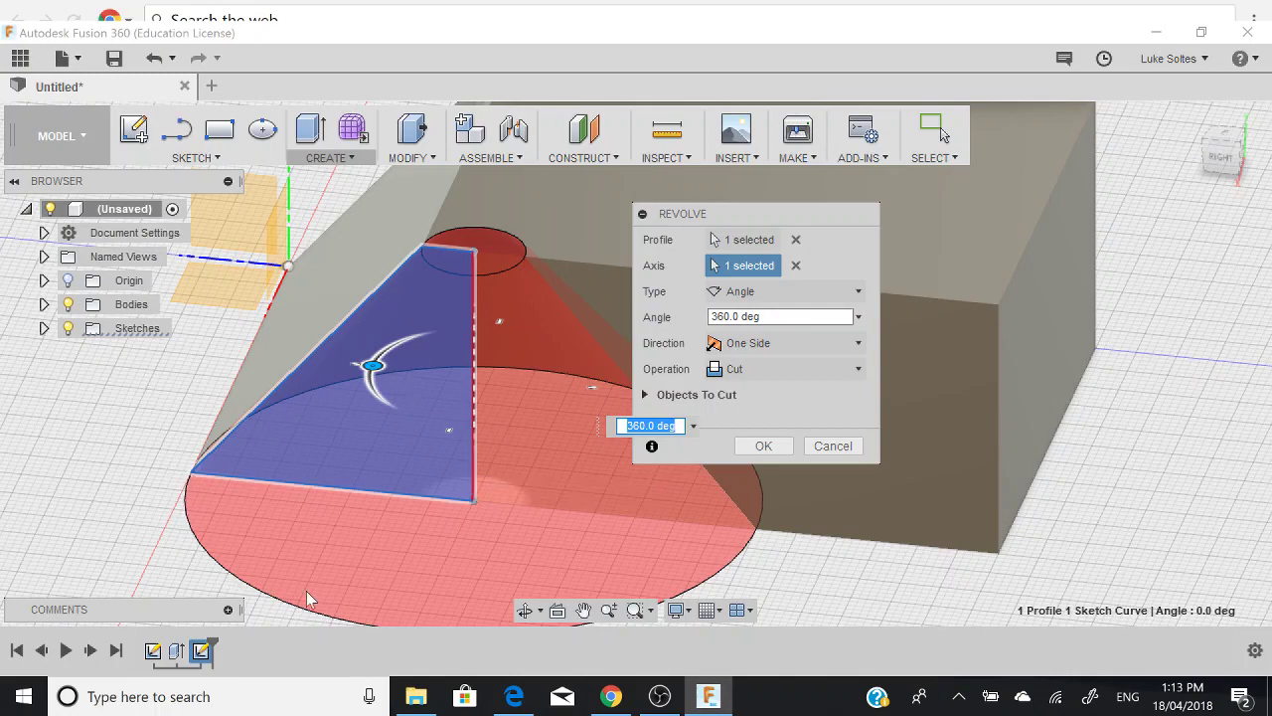
middle_click_drag(444, 574, 411, 537, "shift")
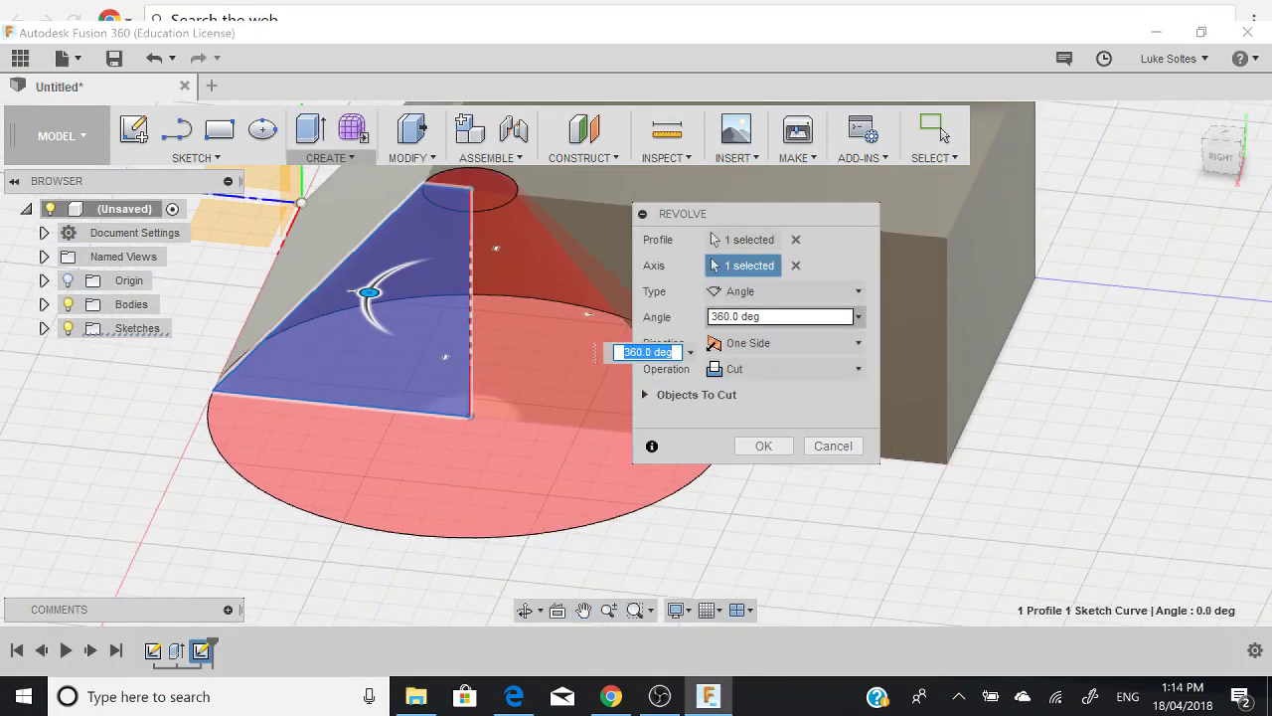
left_click_drag(724, 316, 707, 316)
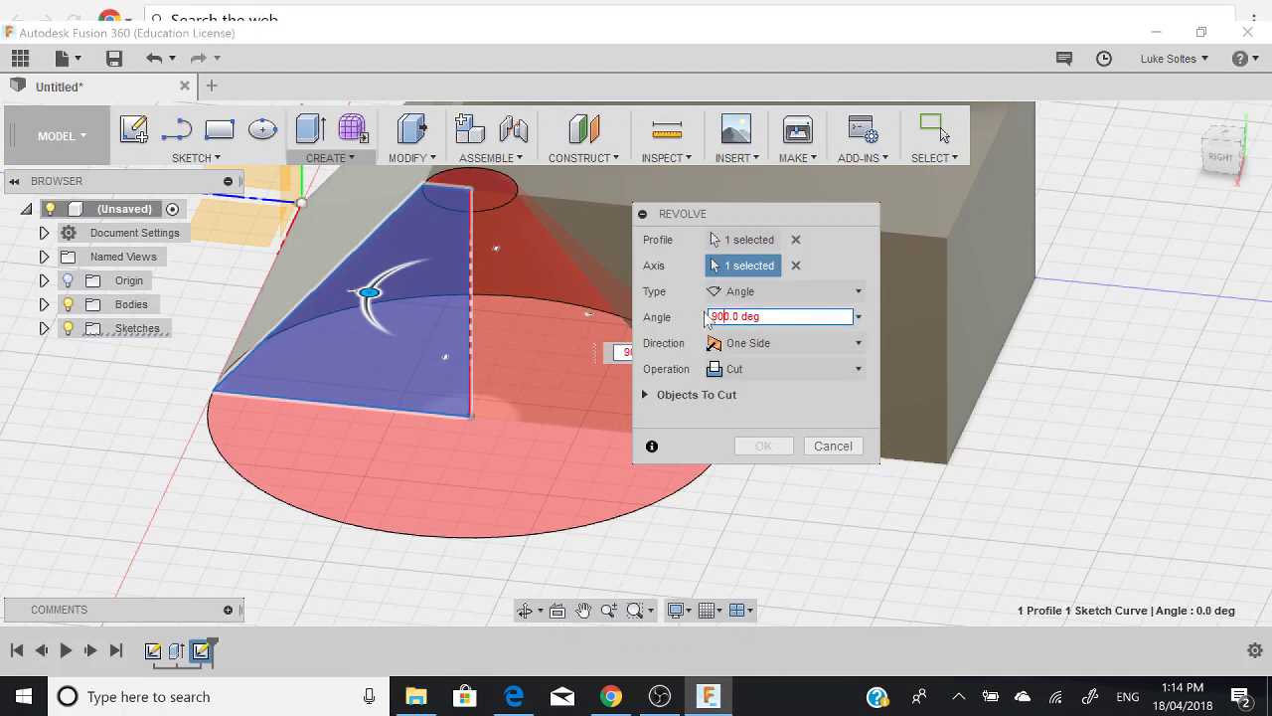
key("Delete")
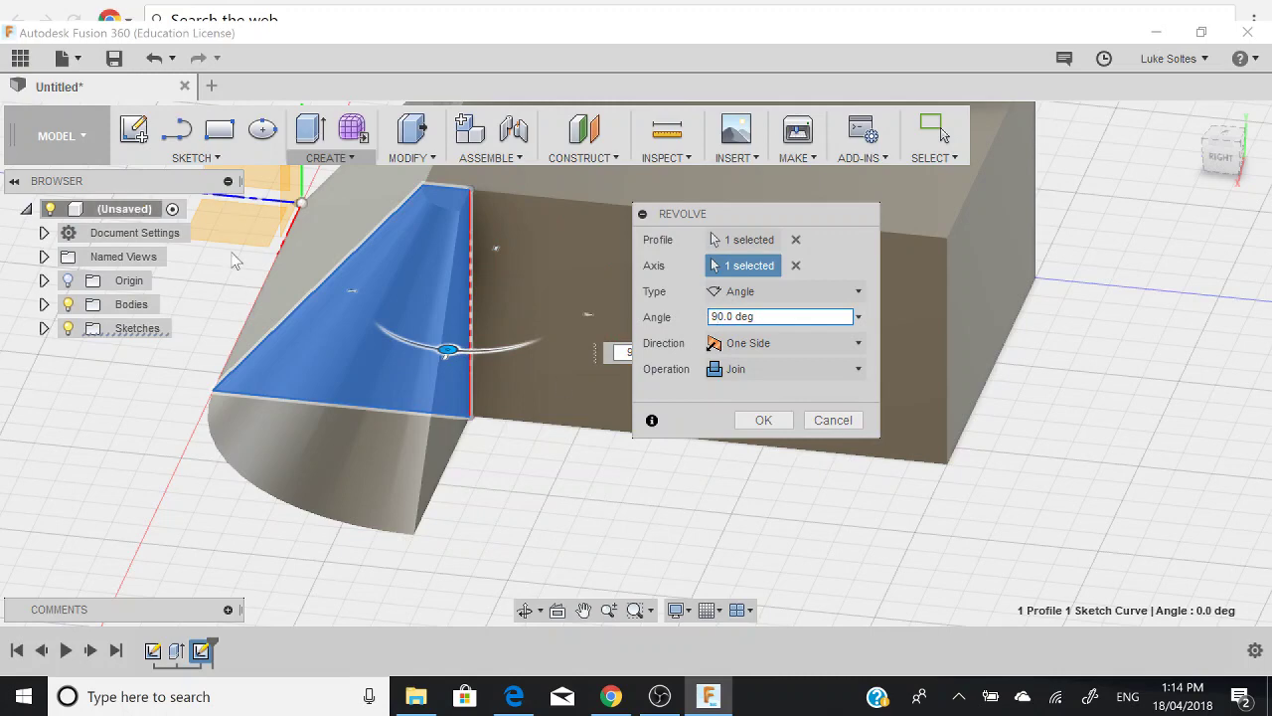
left_click(764, 420)
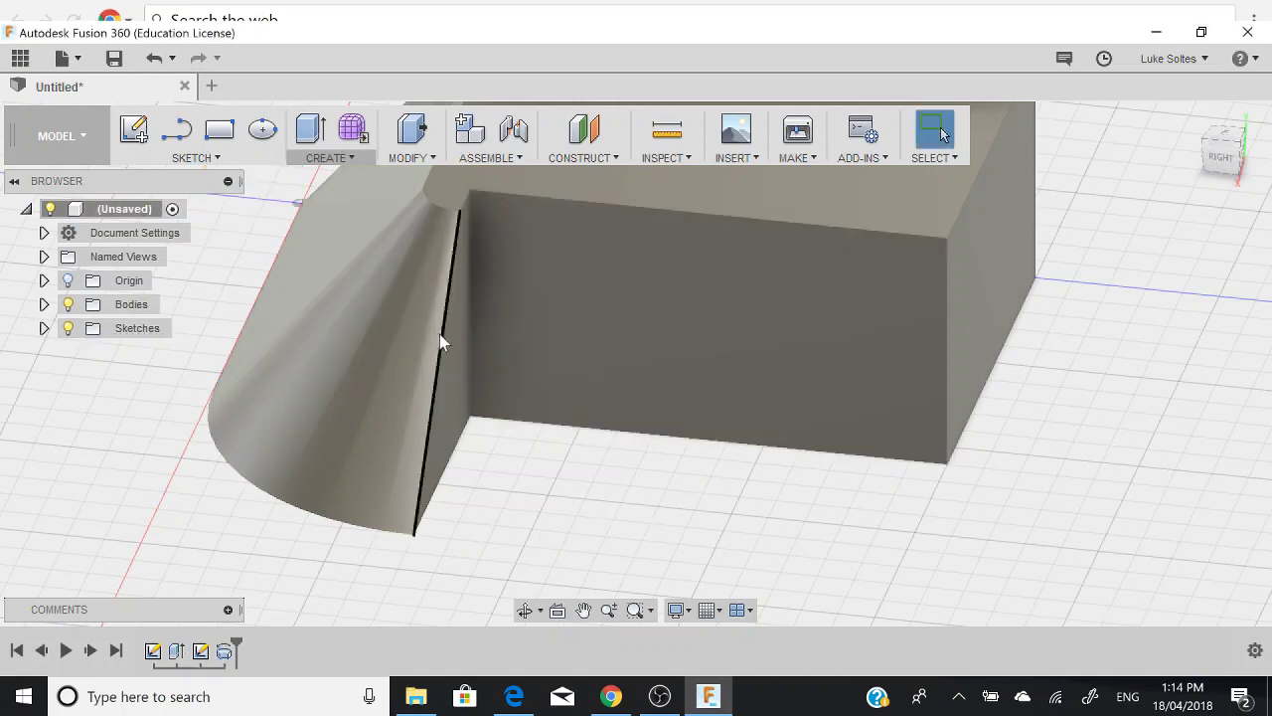
- Reposition the model and view it straight from the left side
scroll(437, 333, "down", 3)
middle_click_drag(437, 314, 732, 344)
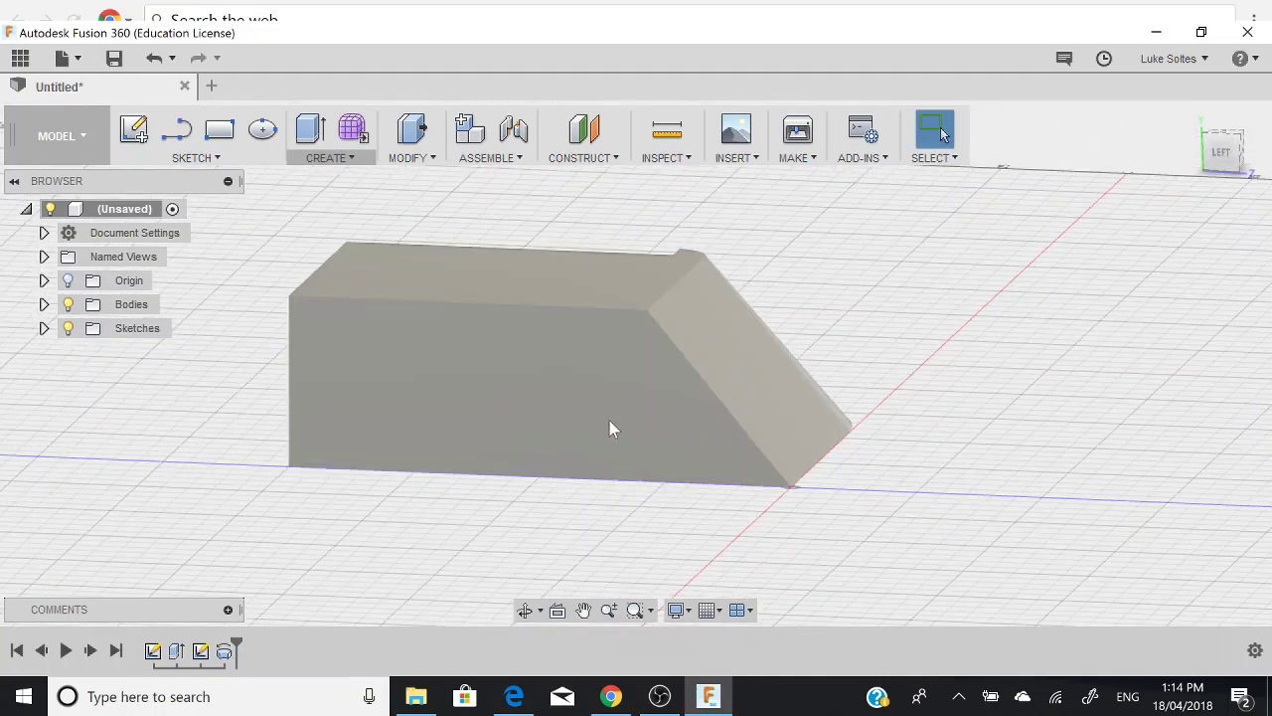
scroll(637, 391, "up", 2)
middle_click_drag(631, 393, 636, 351)
left_click(1221, 151)
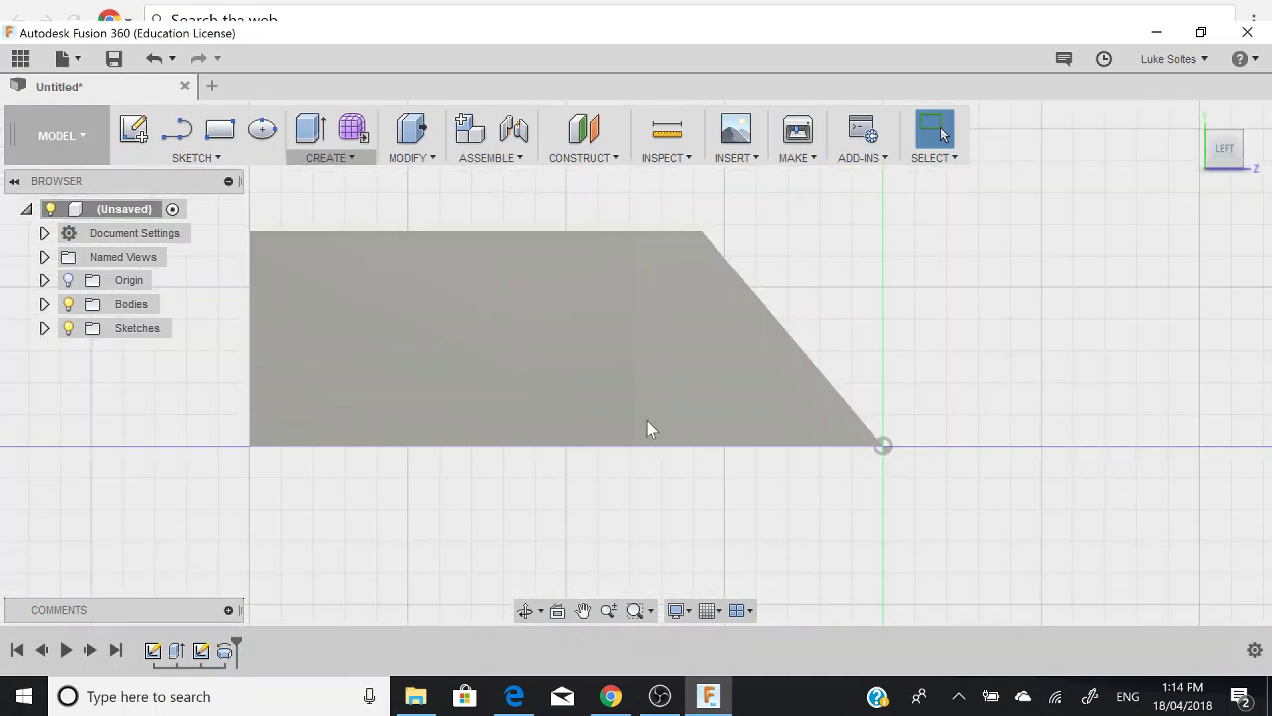
- Switch the visual style to Shaded with Hidden Edges
left_click(683, 612)
mouse_move(757, 435)
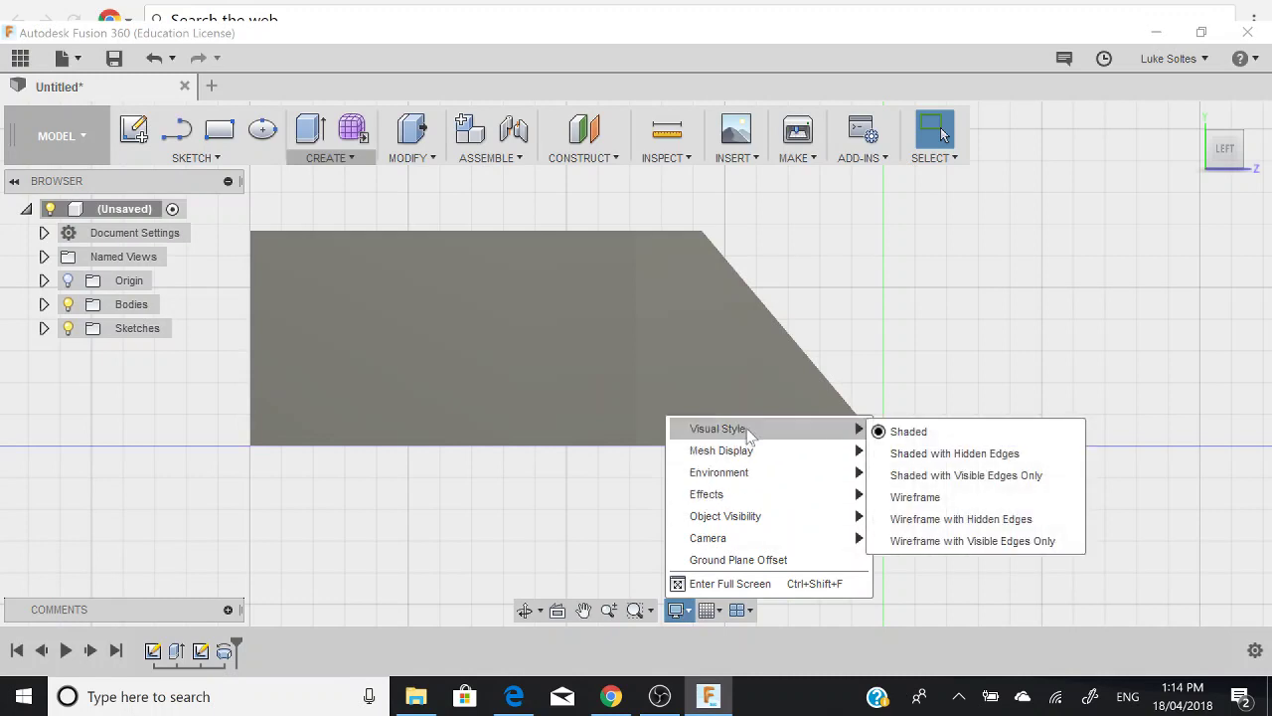
left_click(954, 461)
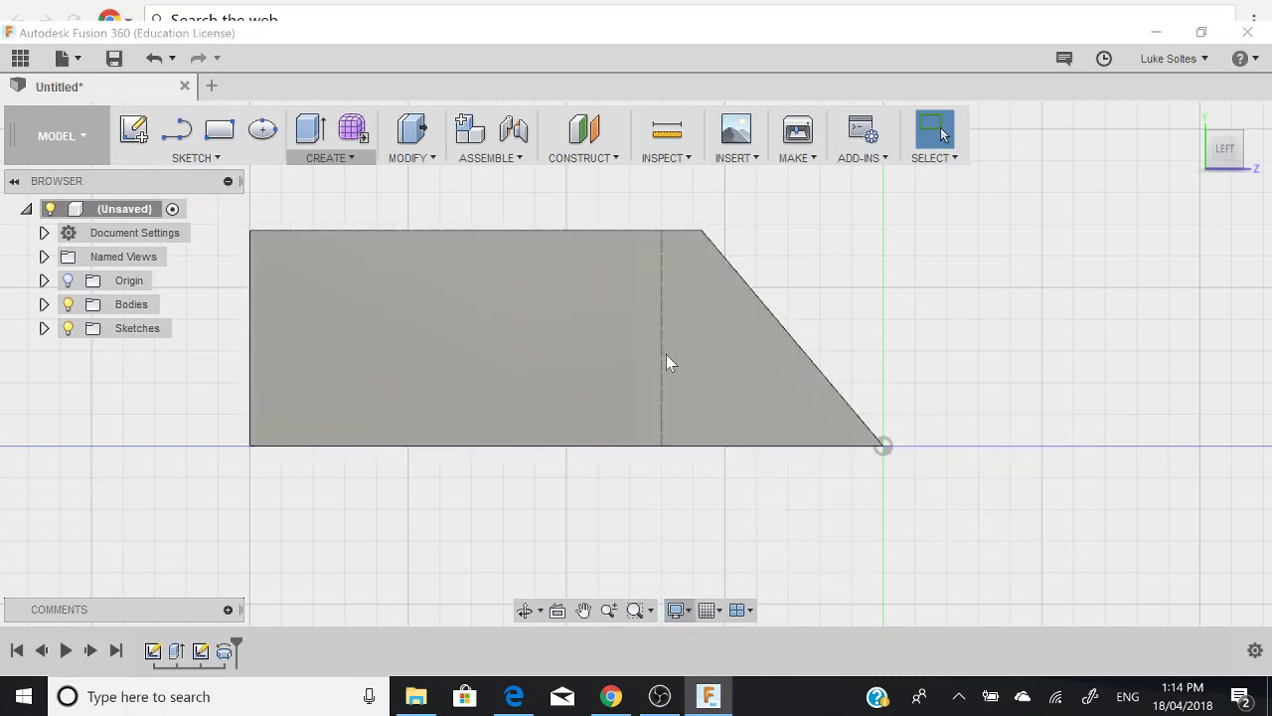
scroll(669, 260, "up", 3)
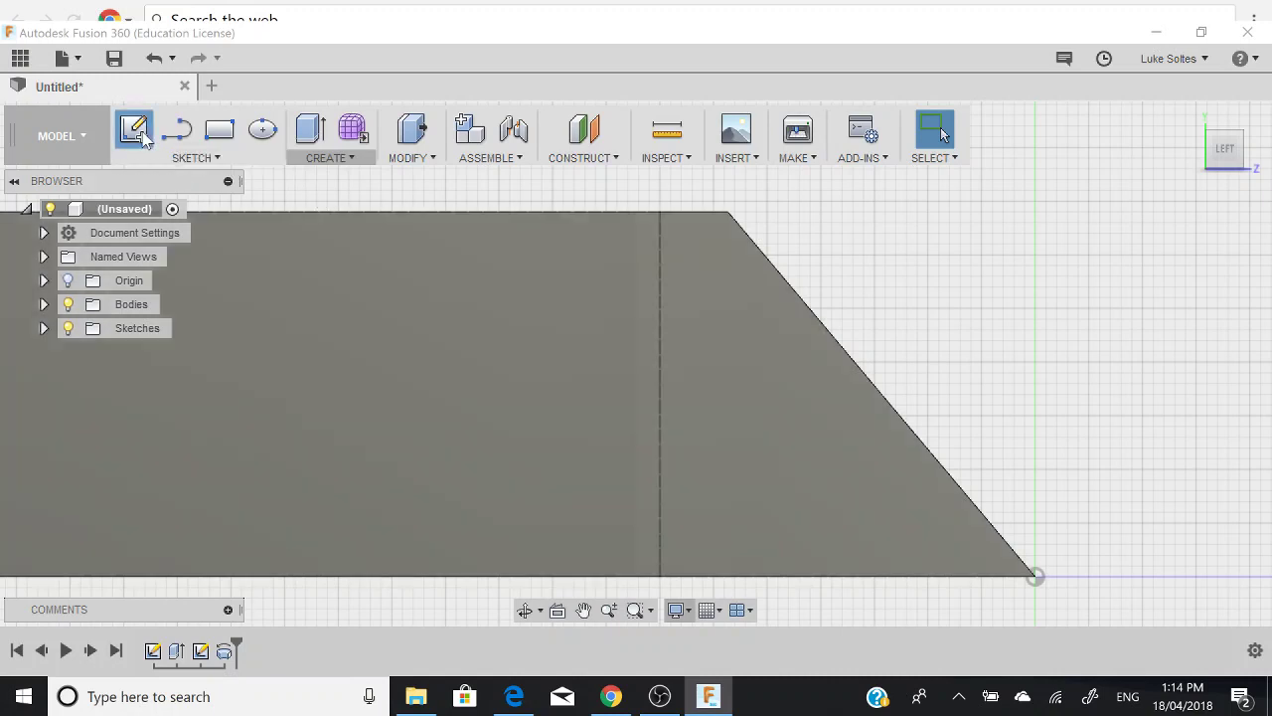
- Sketch a vertical dividing line from top to bottom edge on the body's side face
left_click(136, 129)
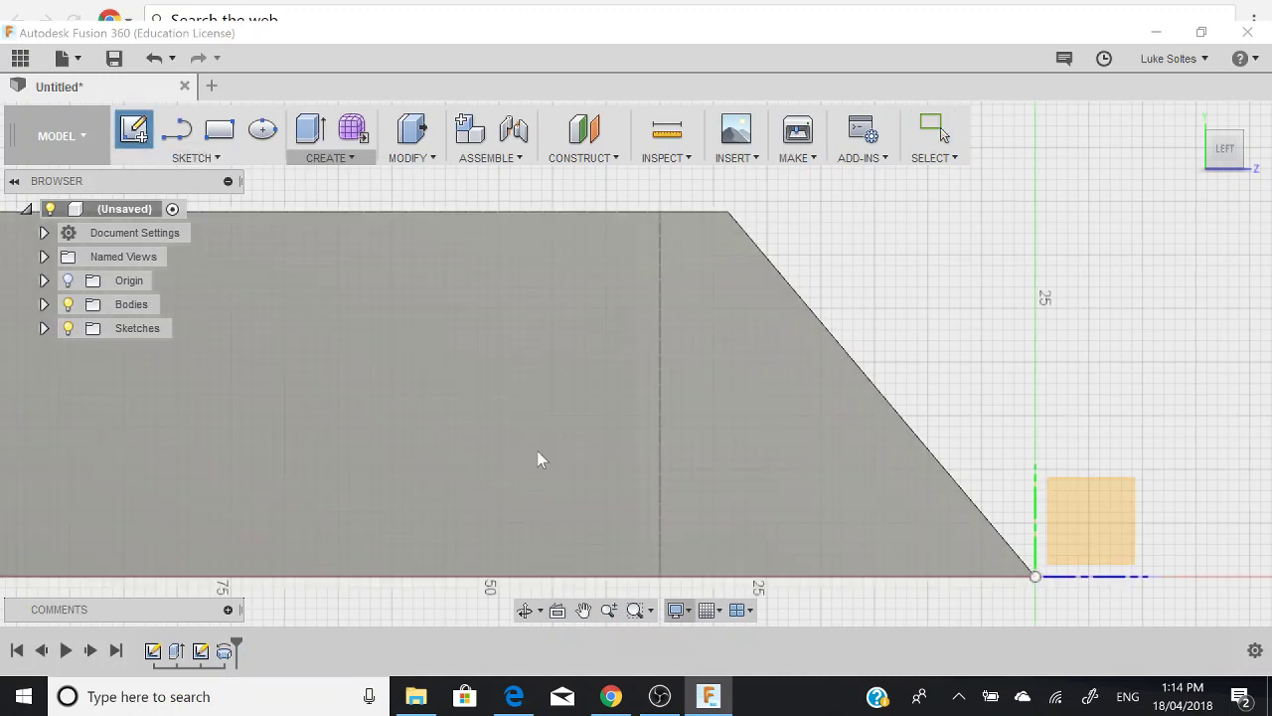
left_click(547, 385)
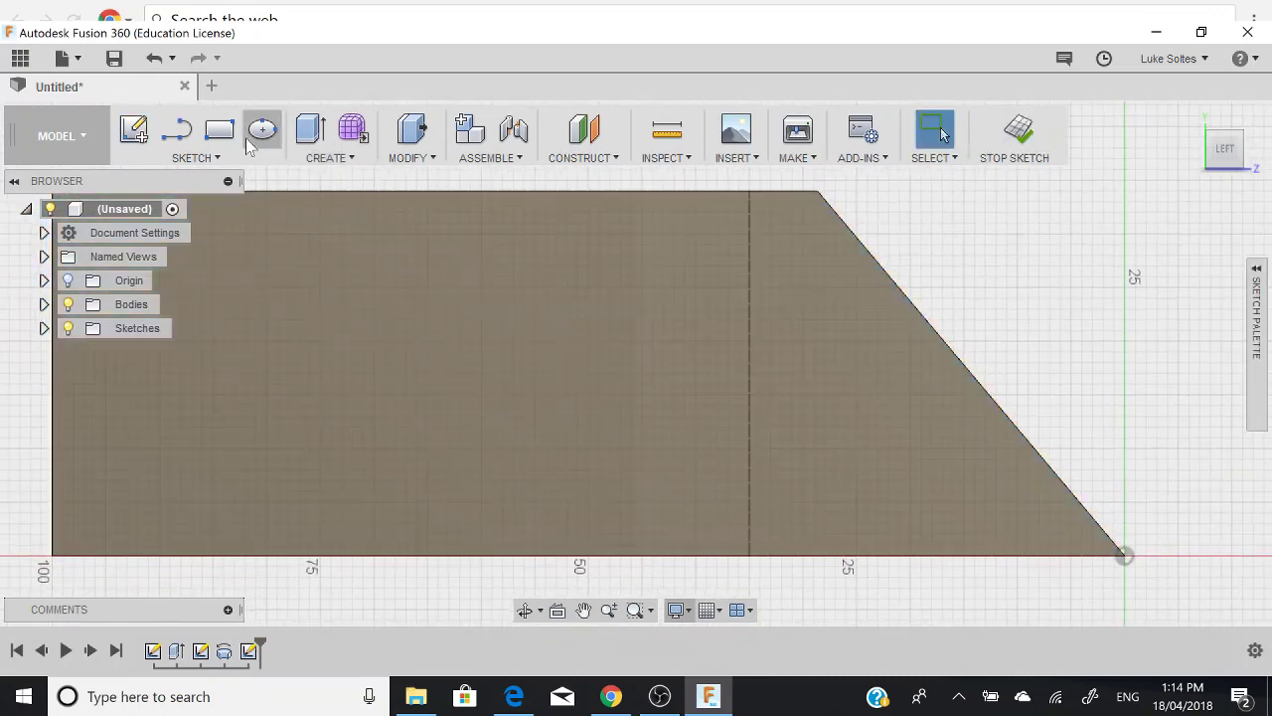
left_click(176, 138)
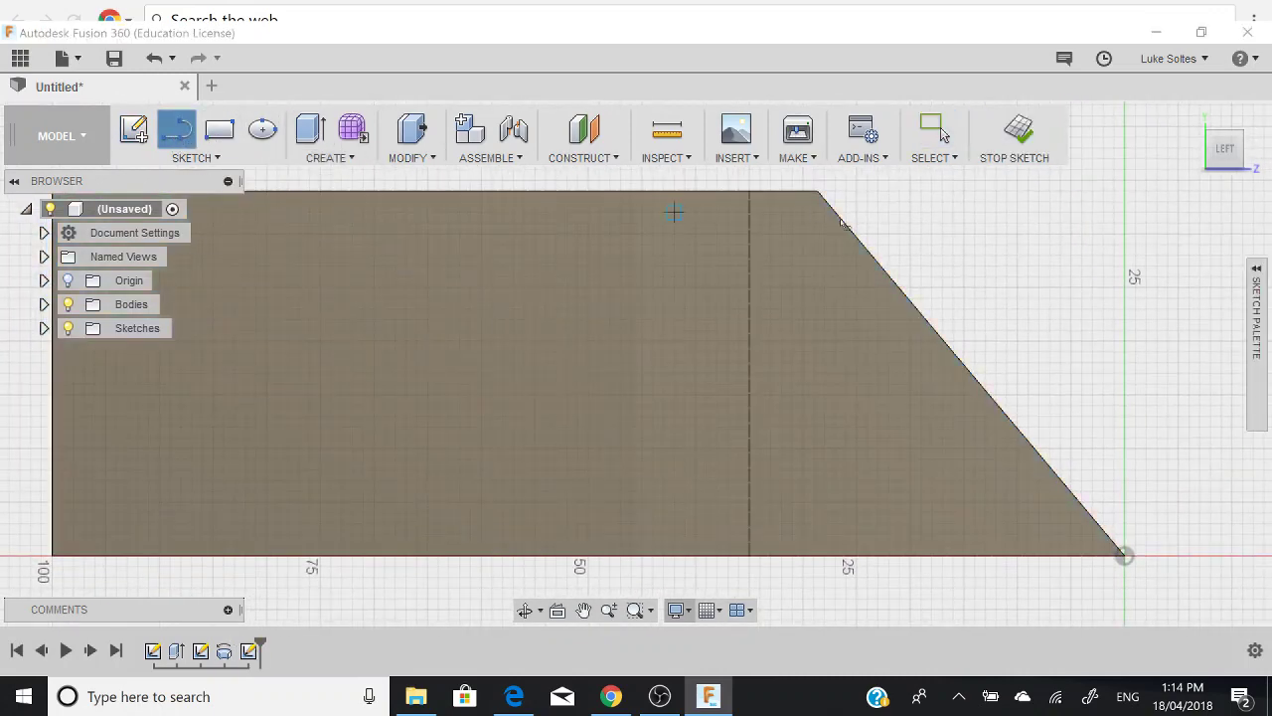
left_click(748, 196)
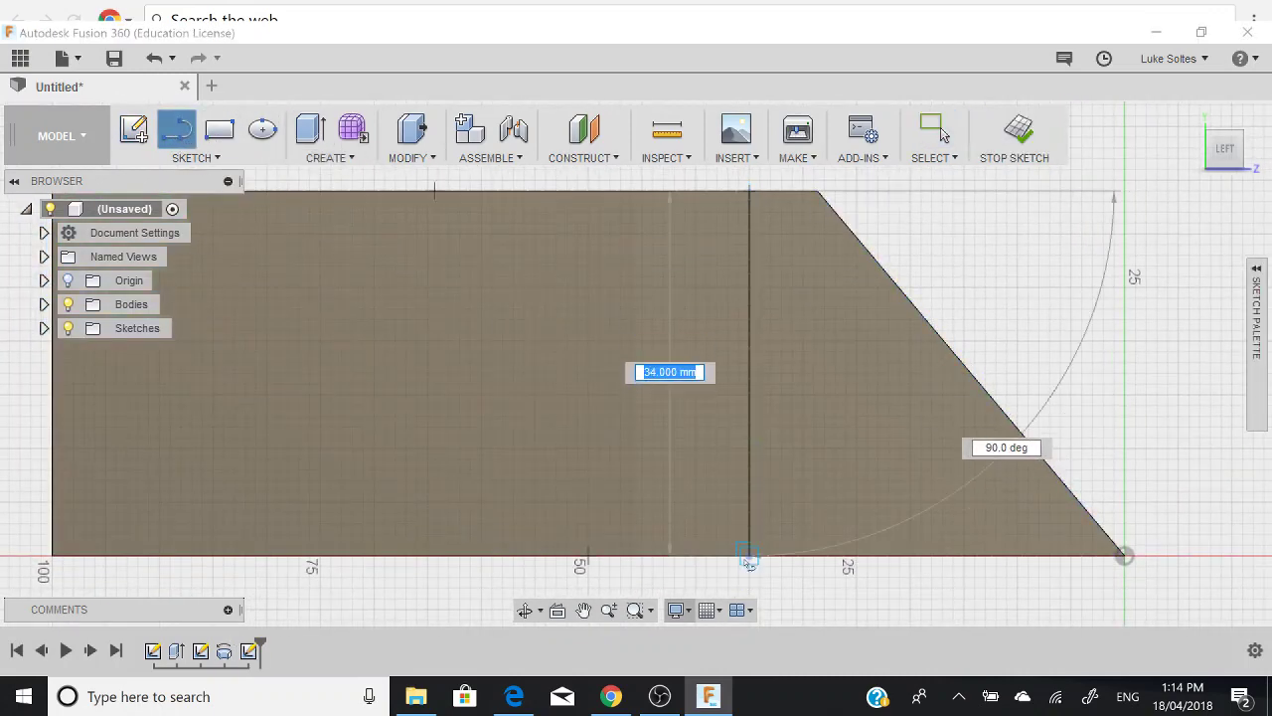
left_click(750, 555)
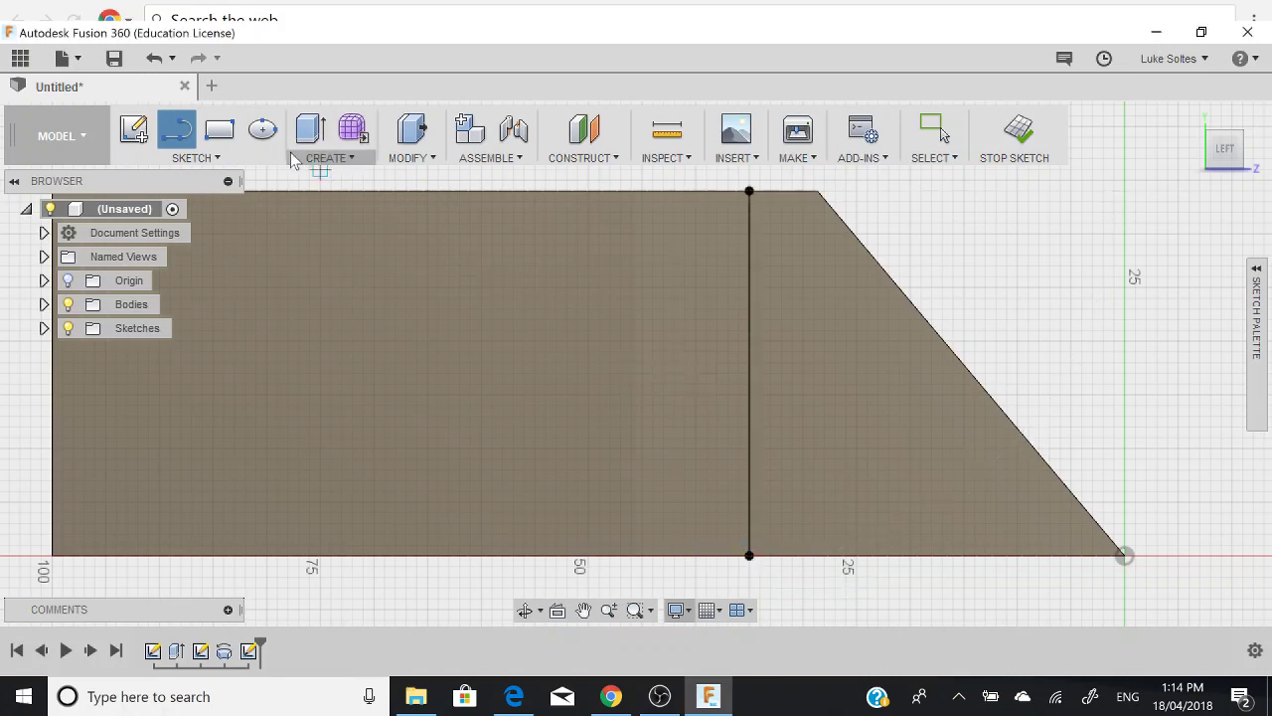
- Revolve the right-hand wedge profile 90° about that vertical line, joined to the body
left_click(323, 159)
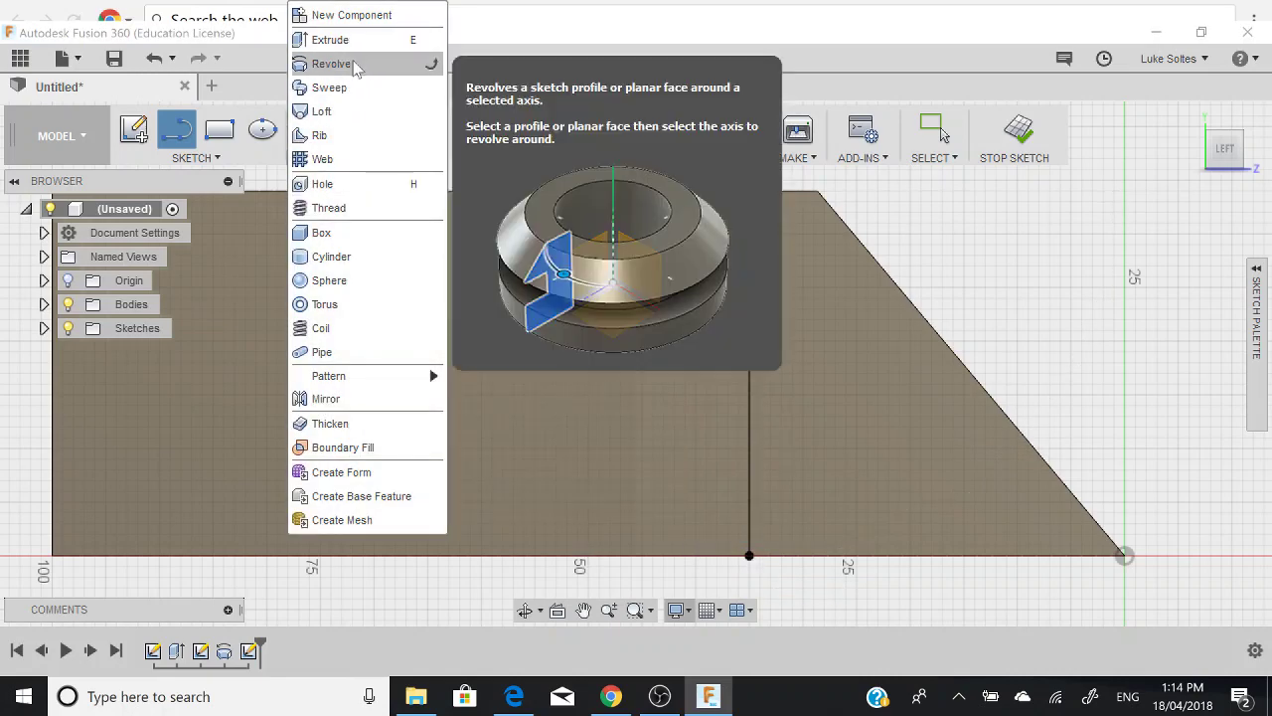
left_click(358, 61)
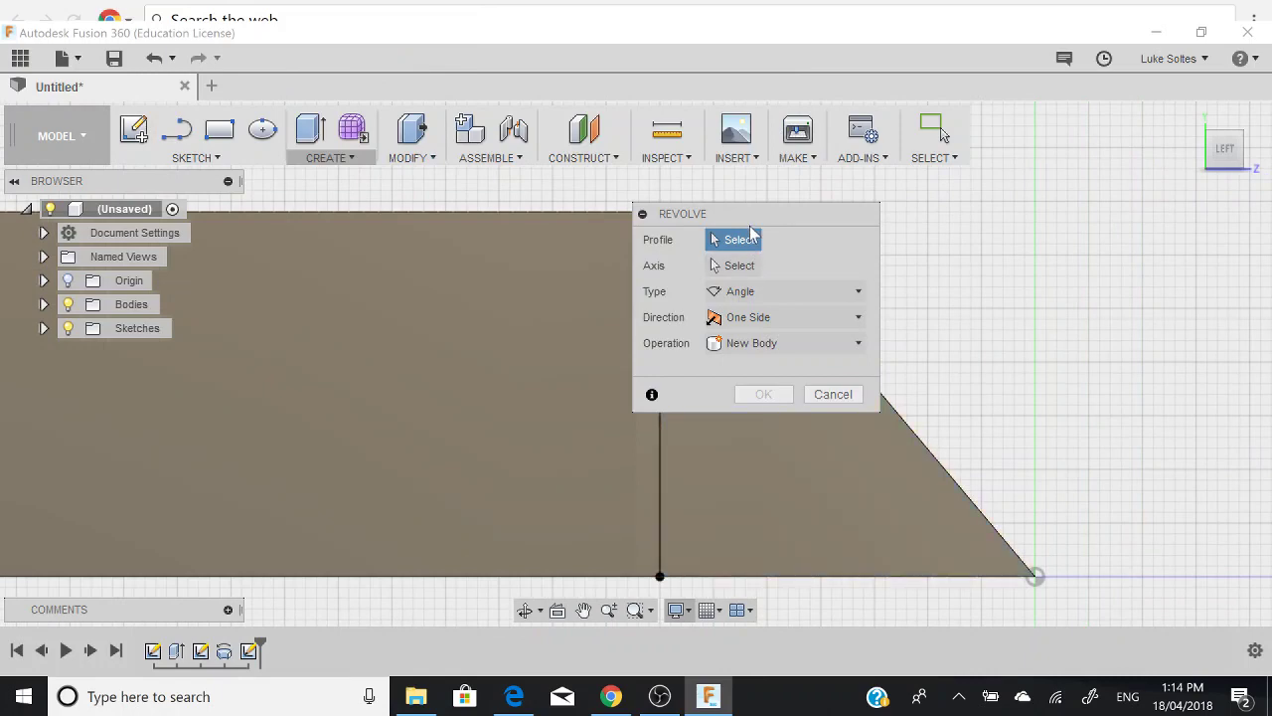
left_click_drag(751, 218, 992, 219)
left_click(756, 492)
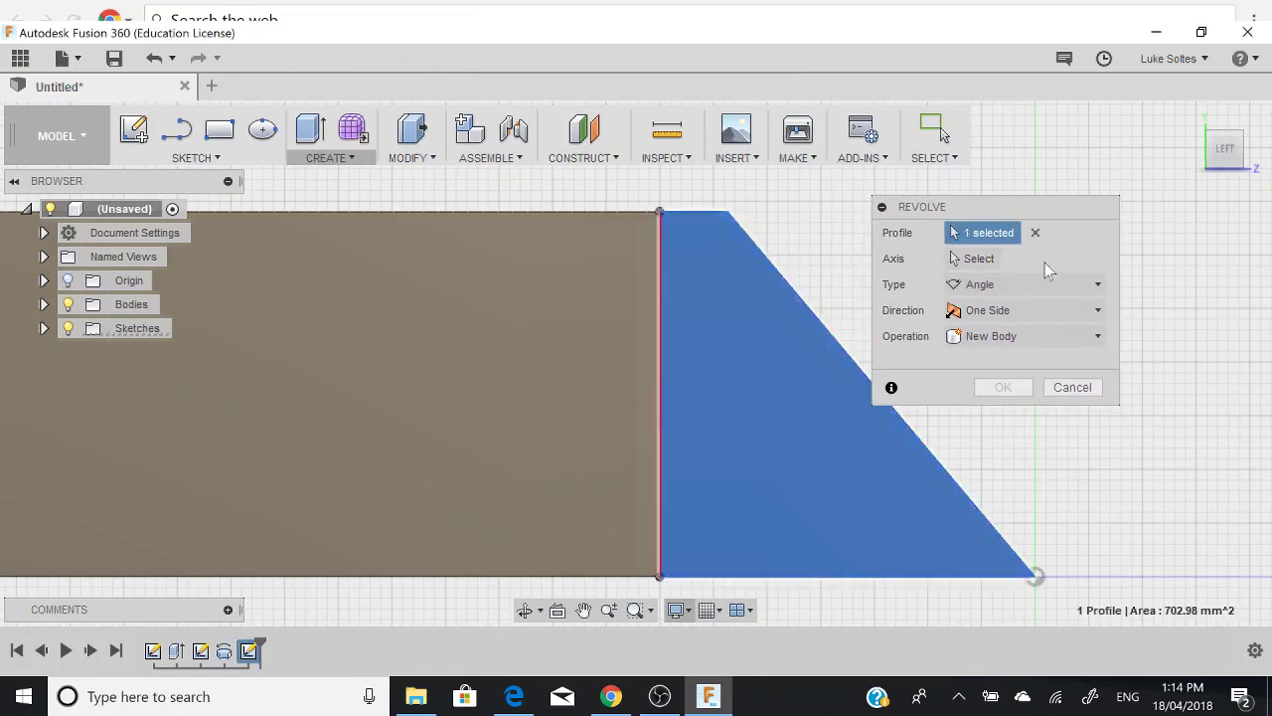
left_click(979, 260)
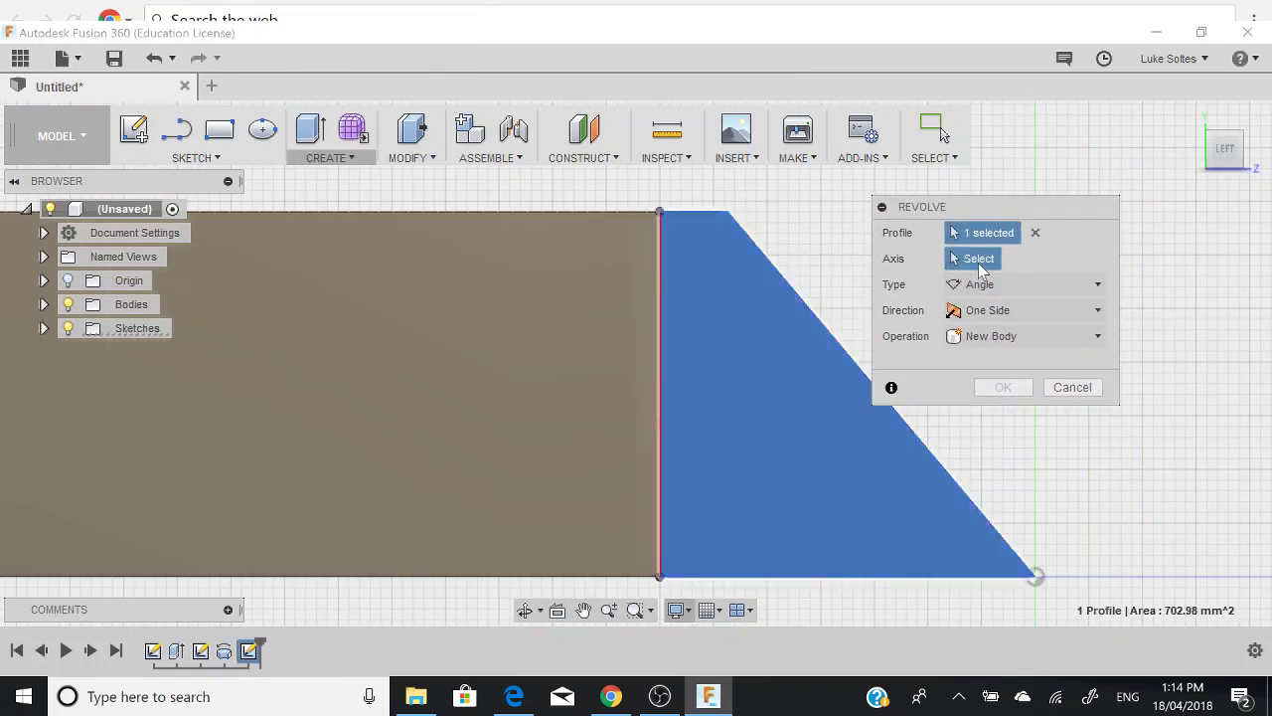
left_click(660, 336)
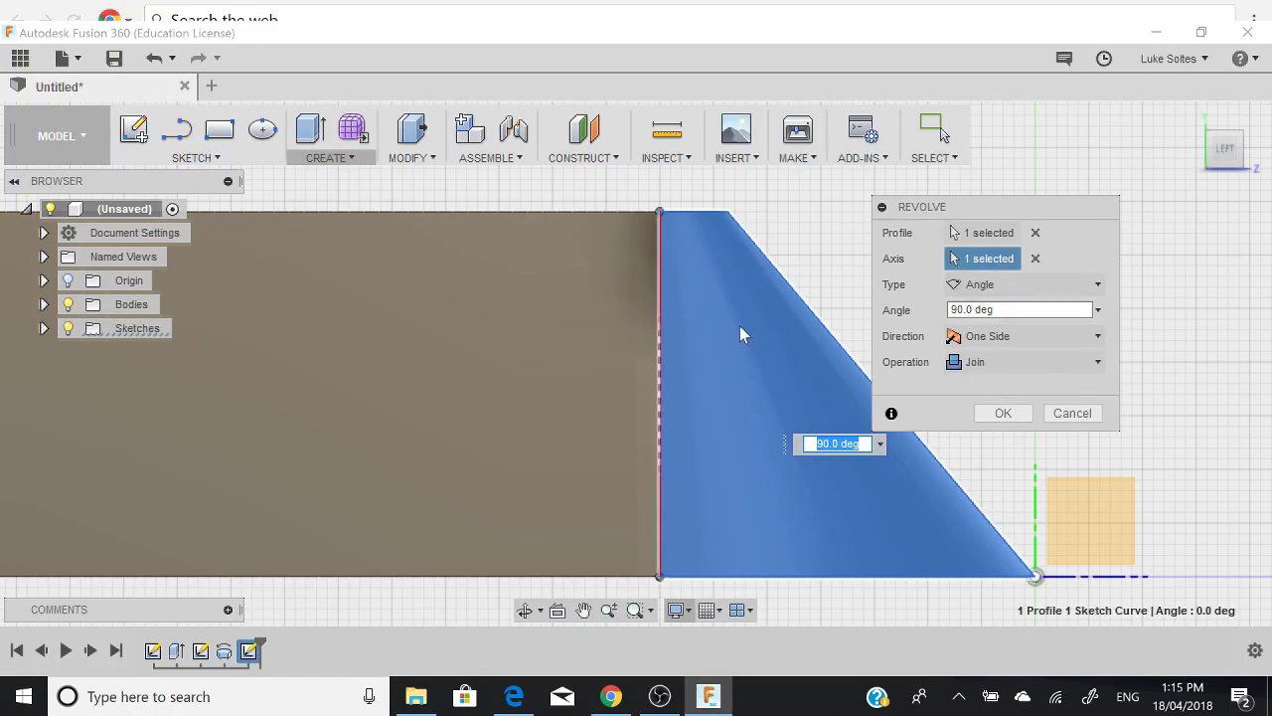
middle_click_drag(734, 322, 831, 439, "shift")
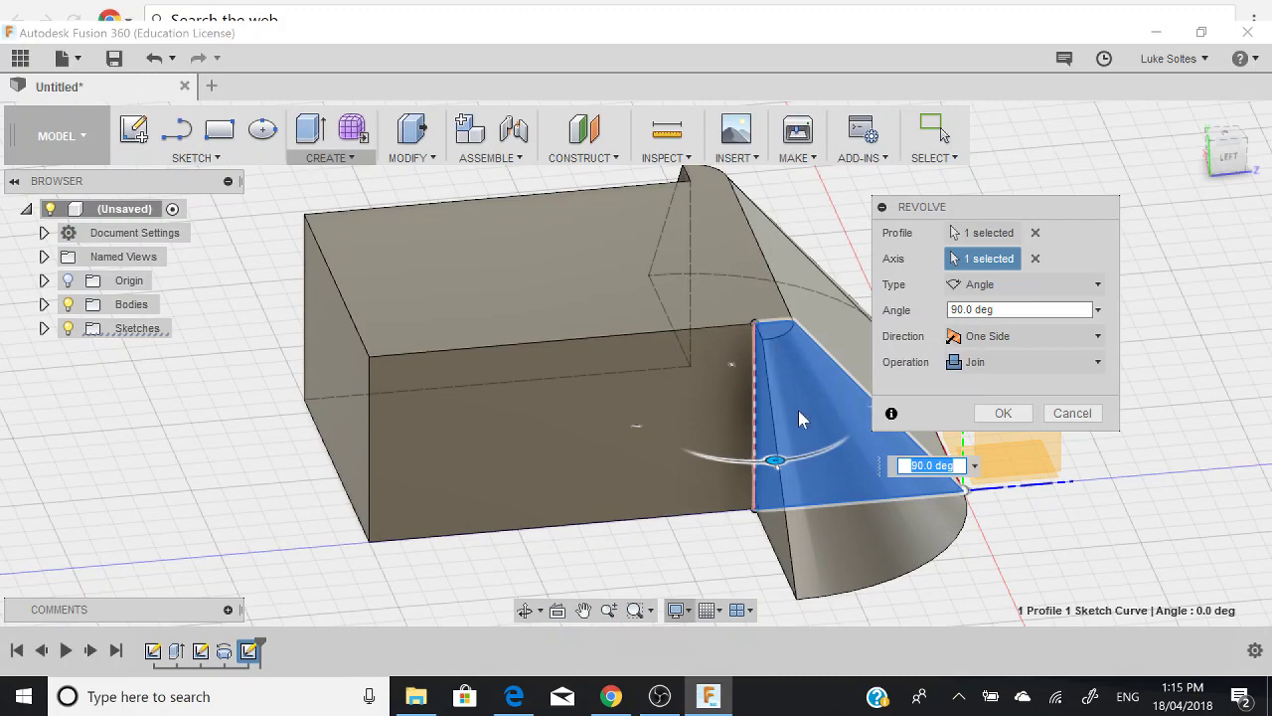
left_click(1018, 421)
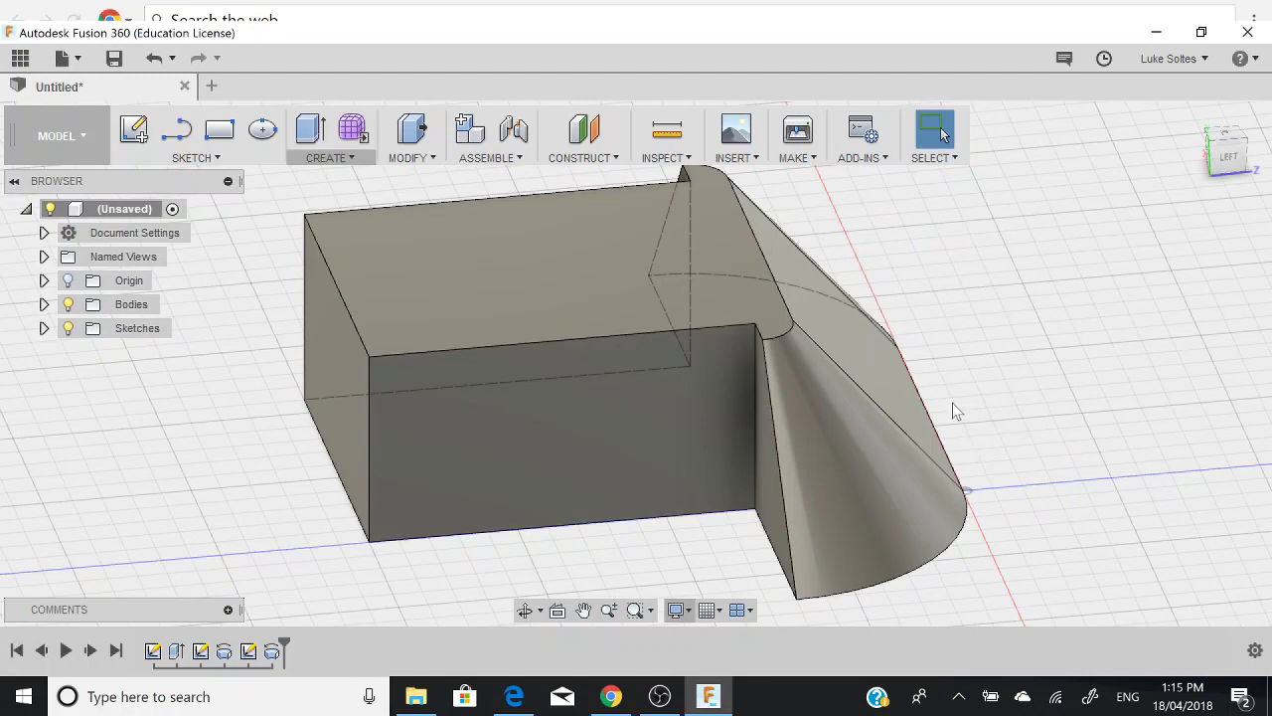
middle_click_drag(827, 394, 696, 259, "shift")
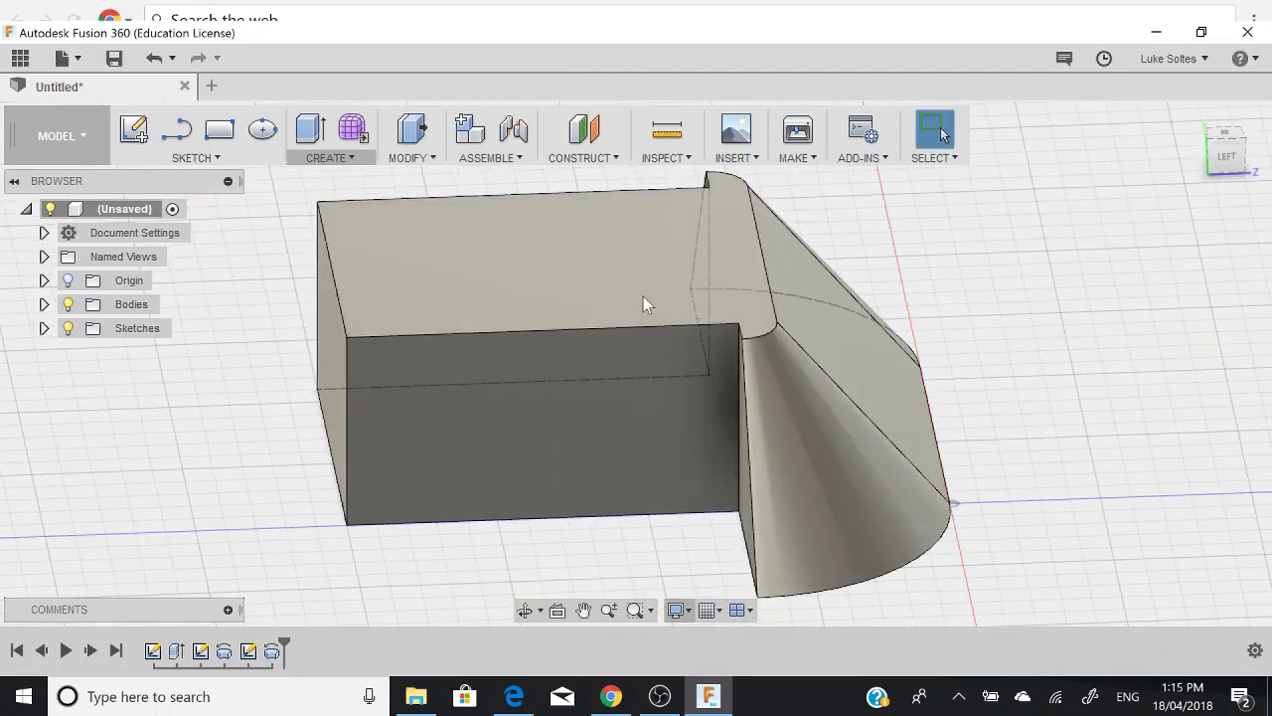
middle_click_drag(627, 289, 911, 468, "shift")
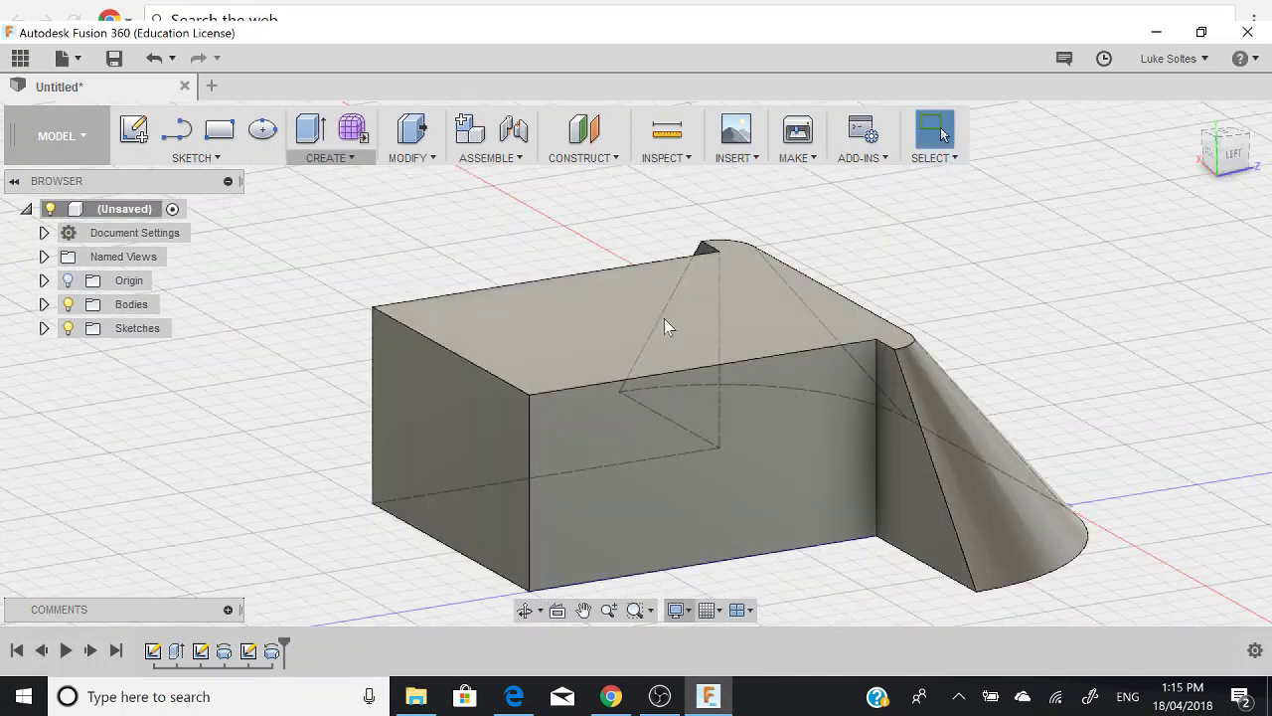
middle_click_drag(680, 339, 889, 502, "shift")
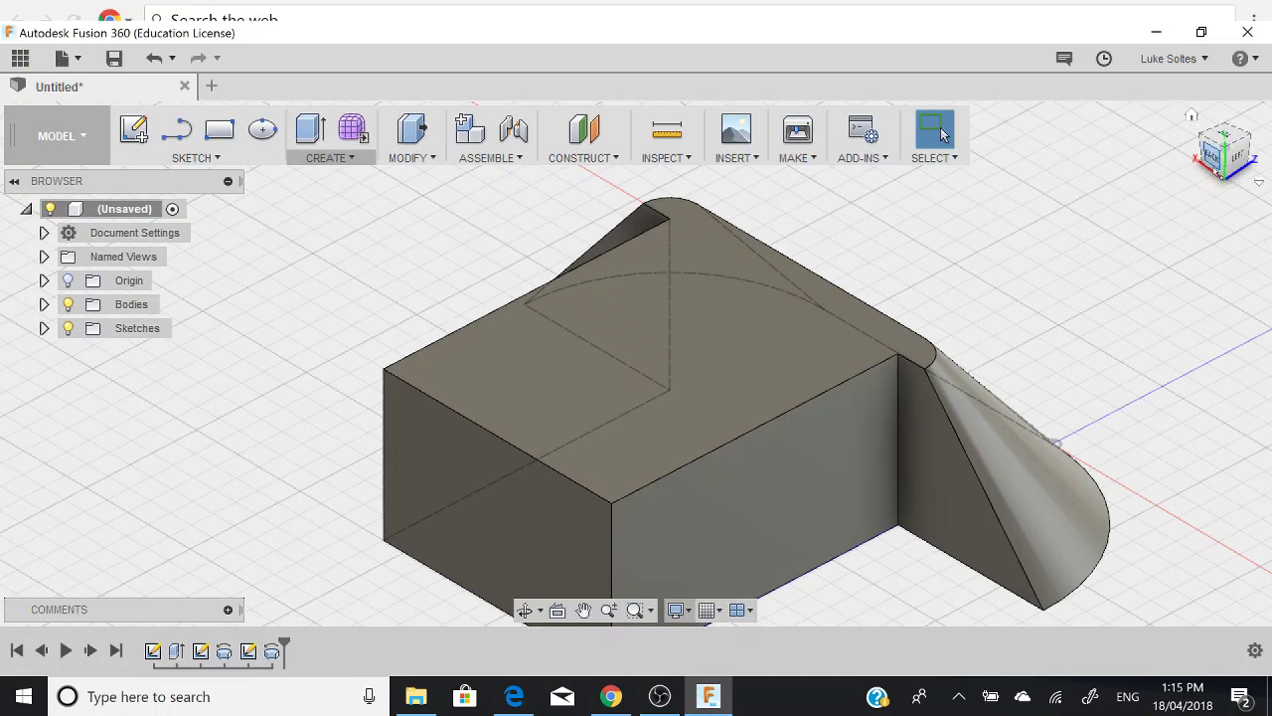
left_click(1211, 151)
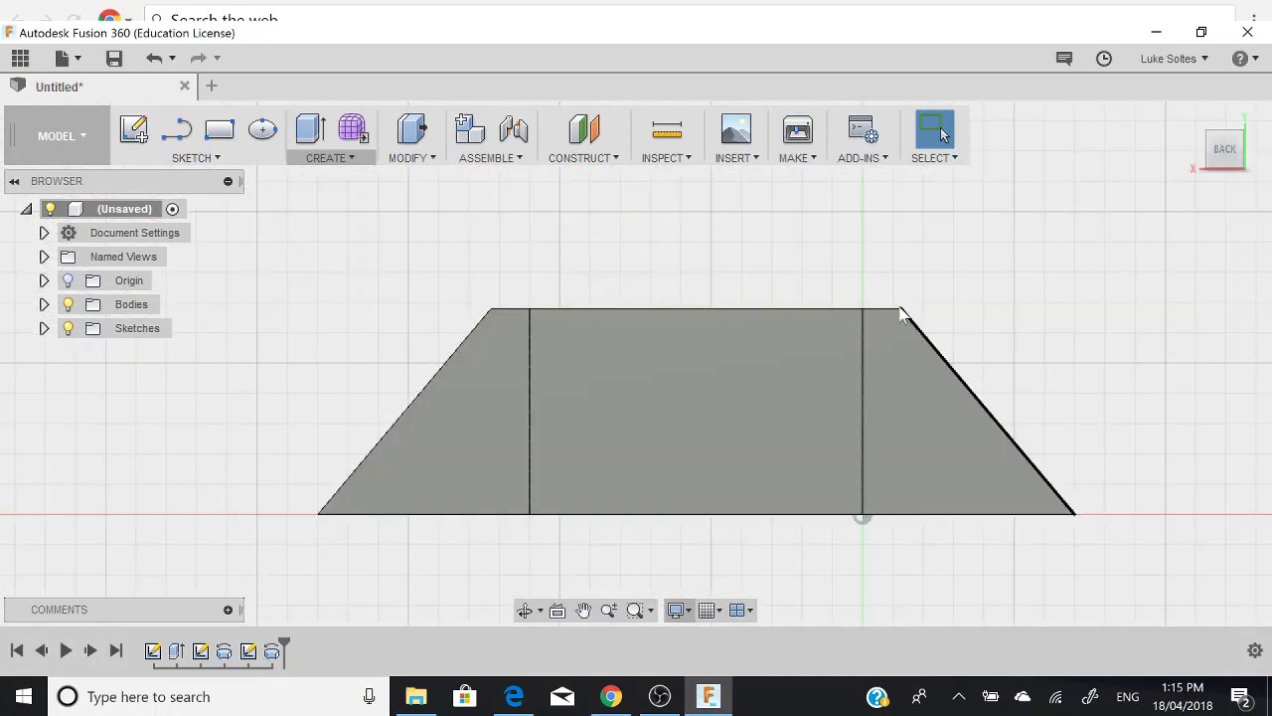
middle_click_drag(839, 356, 443, 215, "shift")
- Select both flat wedge faces and extrude them 9.00 mm outward as a Join
left_click(495, 312)
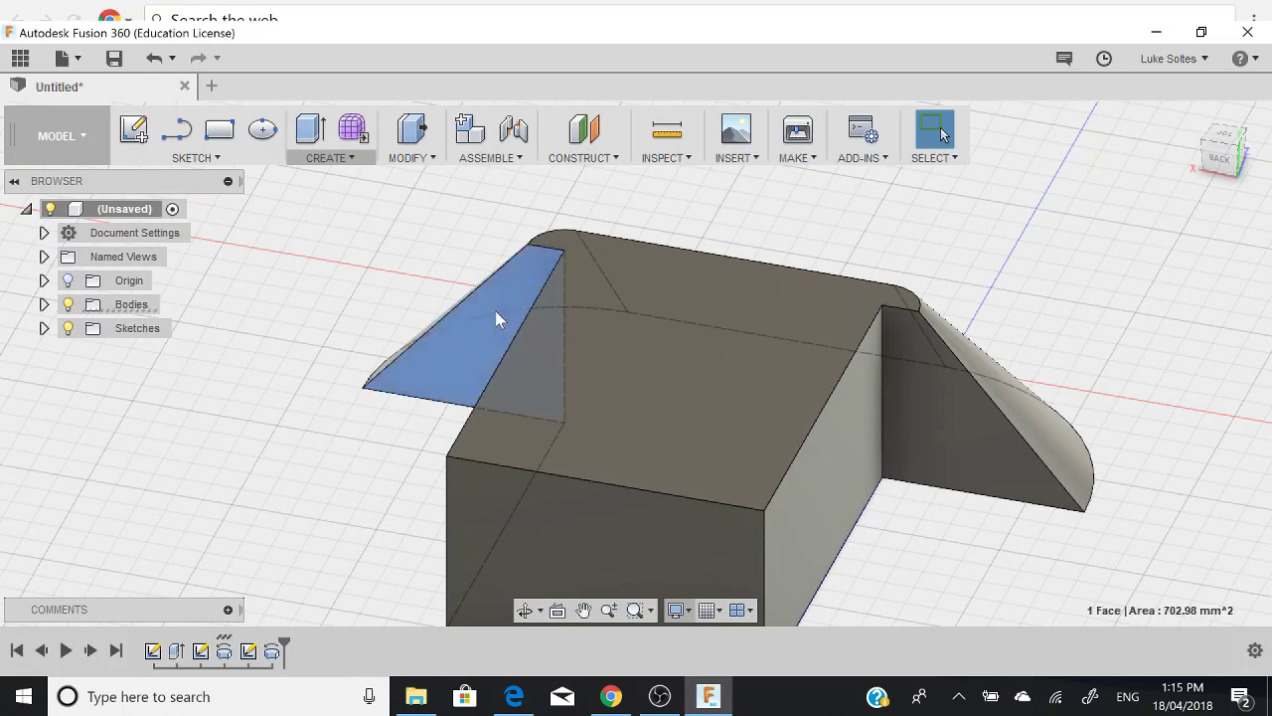
left_click(923, 395)
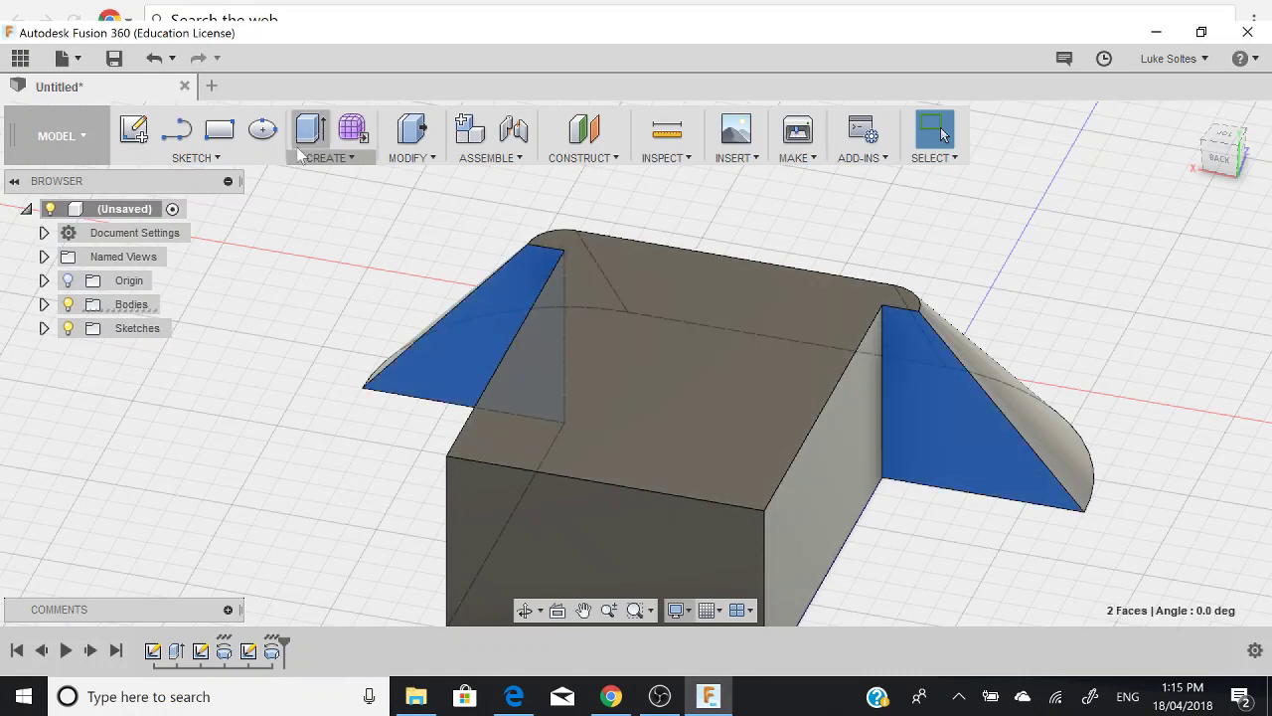
left_click(341, 159)
left_click(333, 37)
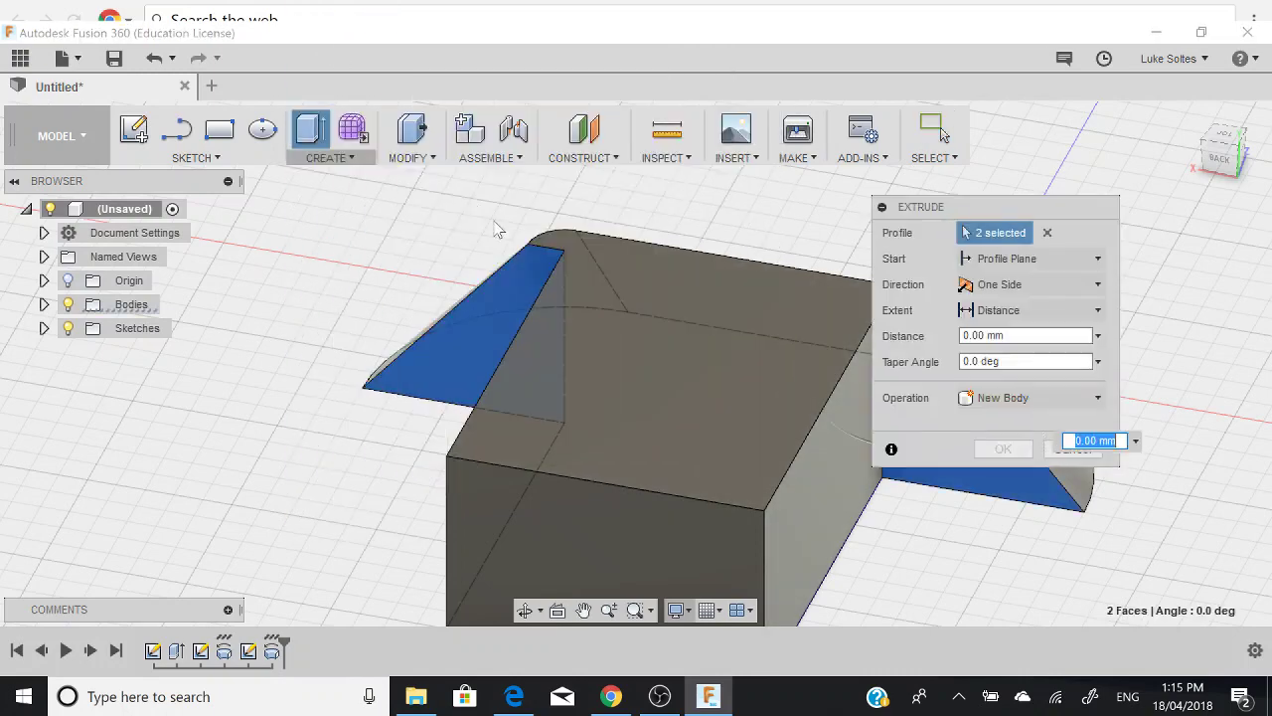
left_click_drag(958, 209, 263, 208)
scroll(859, 470, "up", 3)
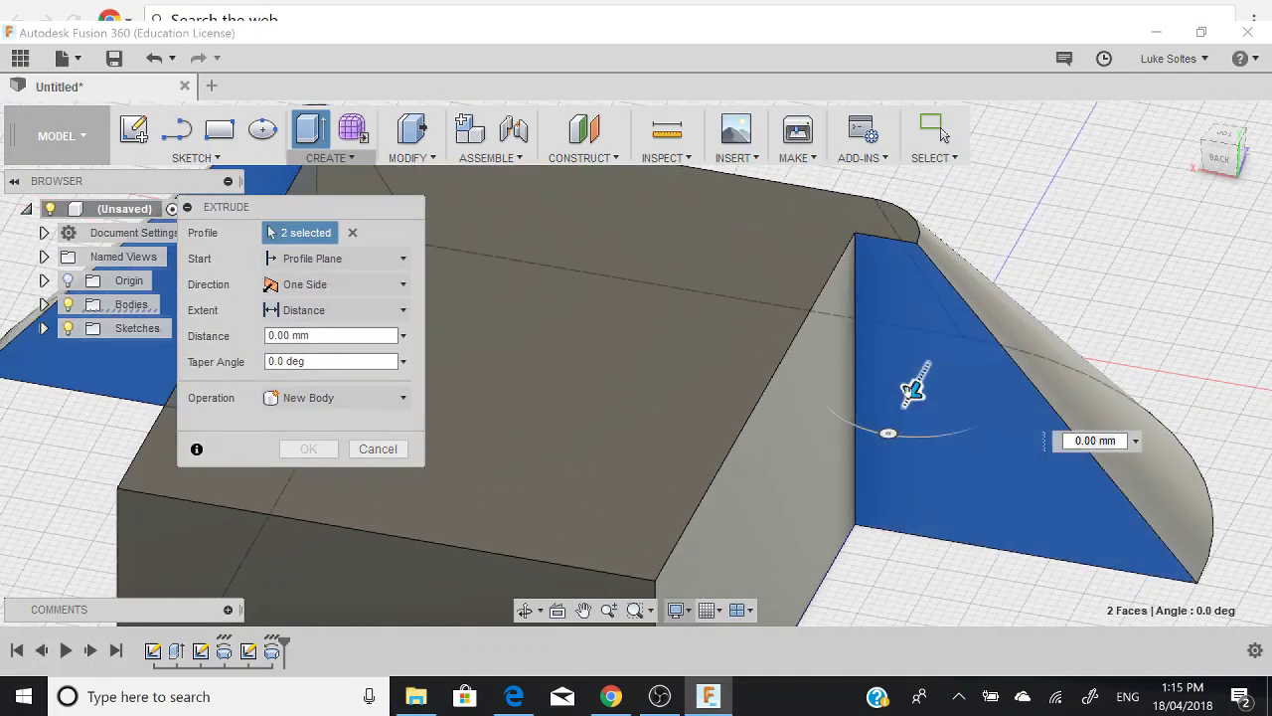
left_click_drag(913, 389, 897, 447)
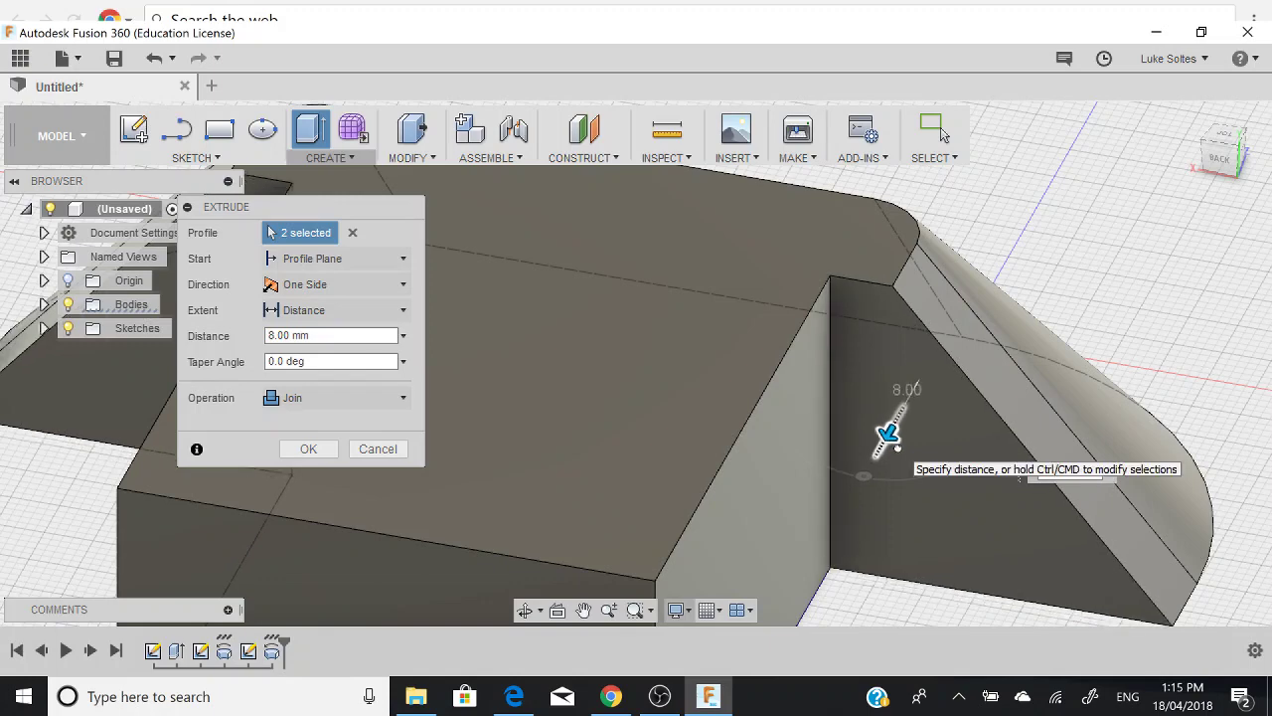
left_click_drag(897, 447, 895, 442)
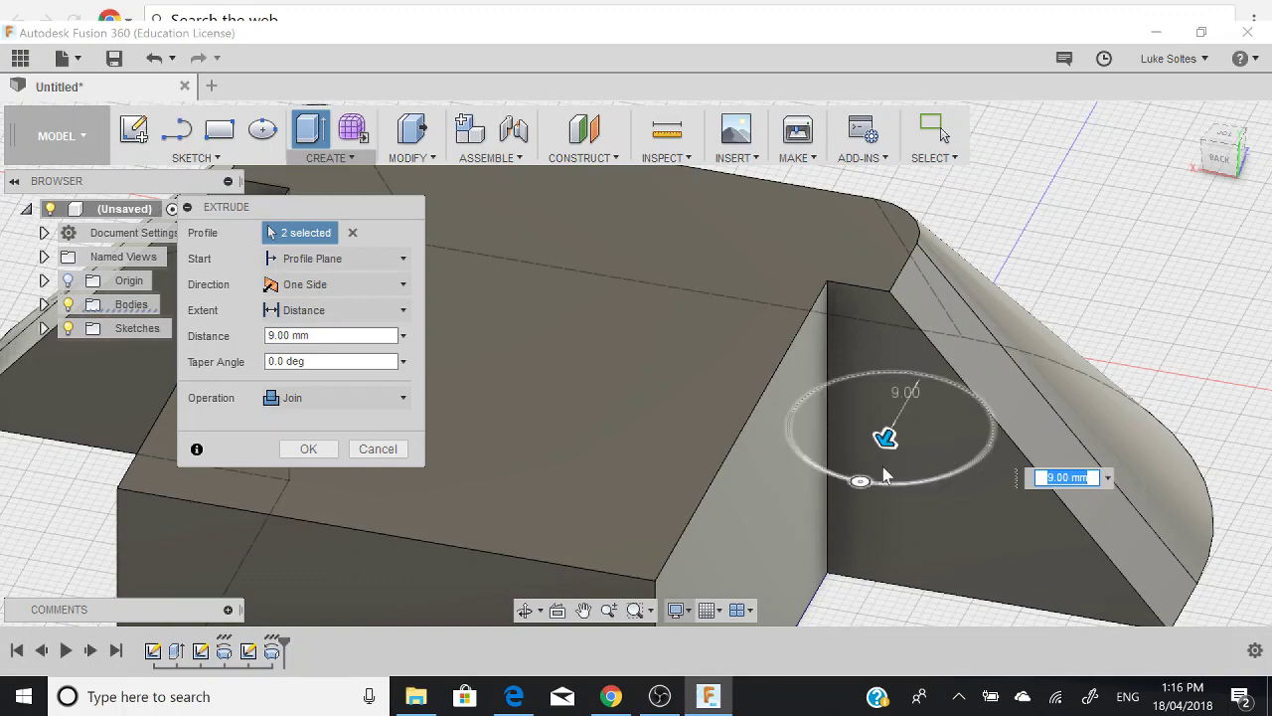
left_click(308, 448)
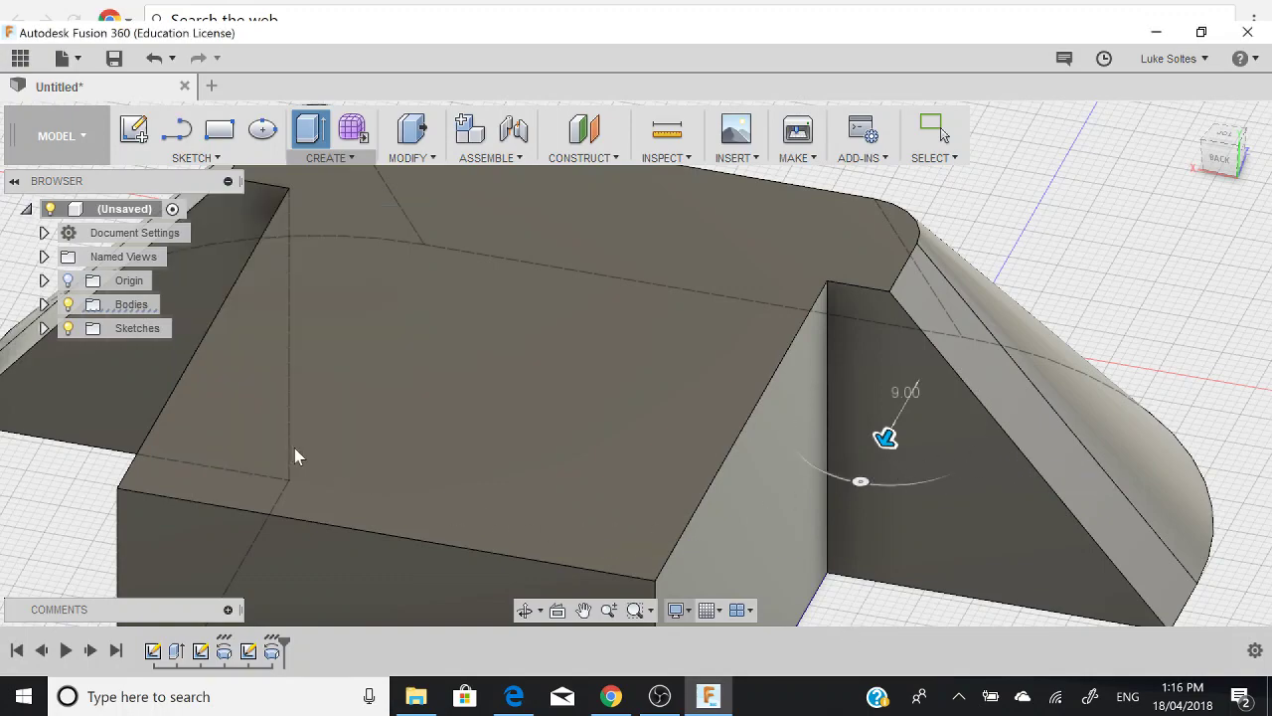
scroll(733, 418, "down", 5)
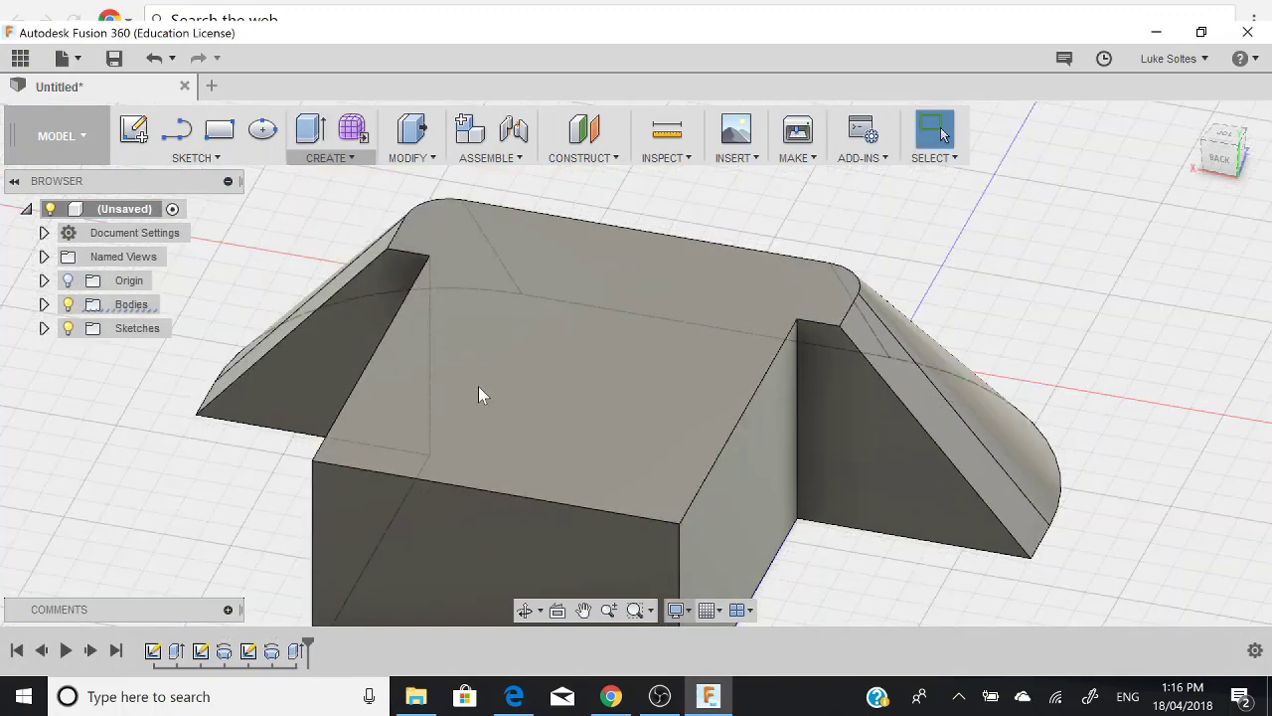
- Orbit around the body and select its large T-shaped top face
middle_click_drag(478, 389, 312, 355, "shift")
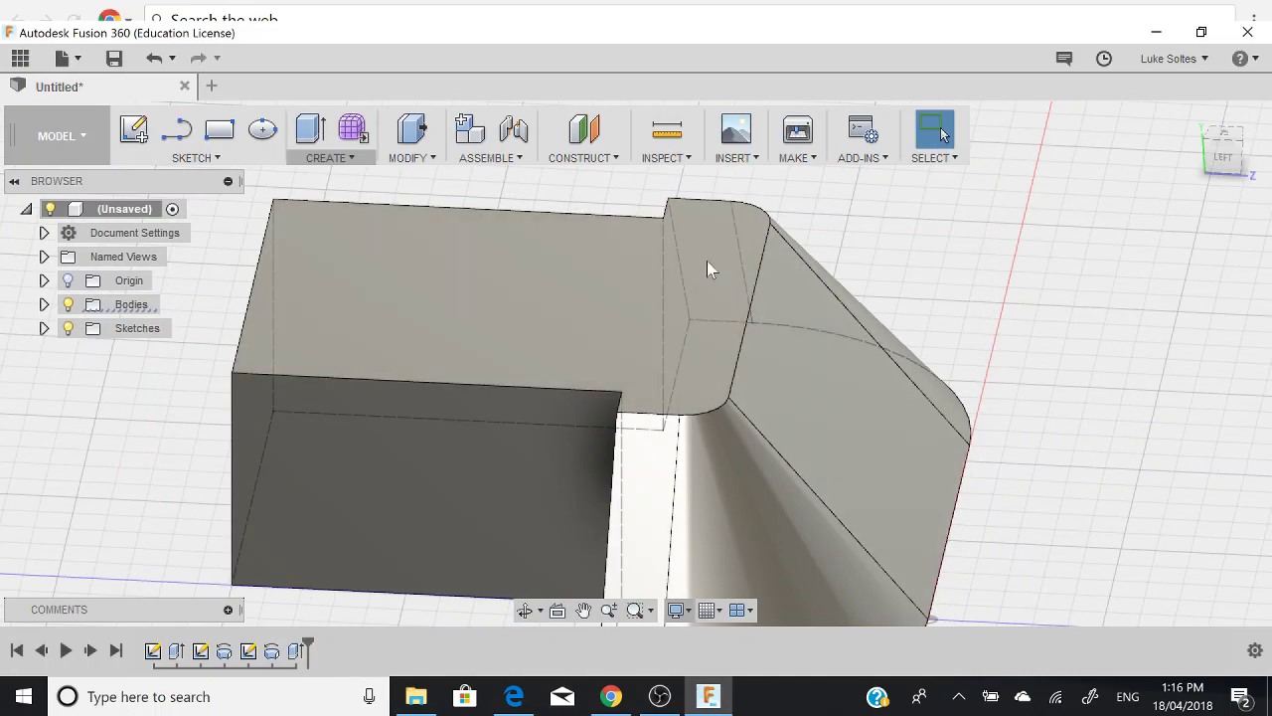
middle_click_drag(552, 336, 824, 364, "shift")
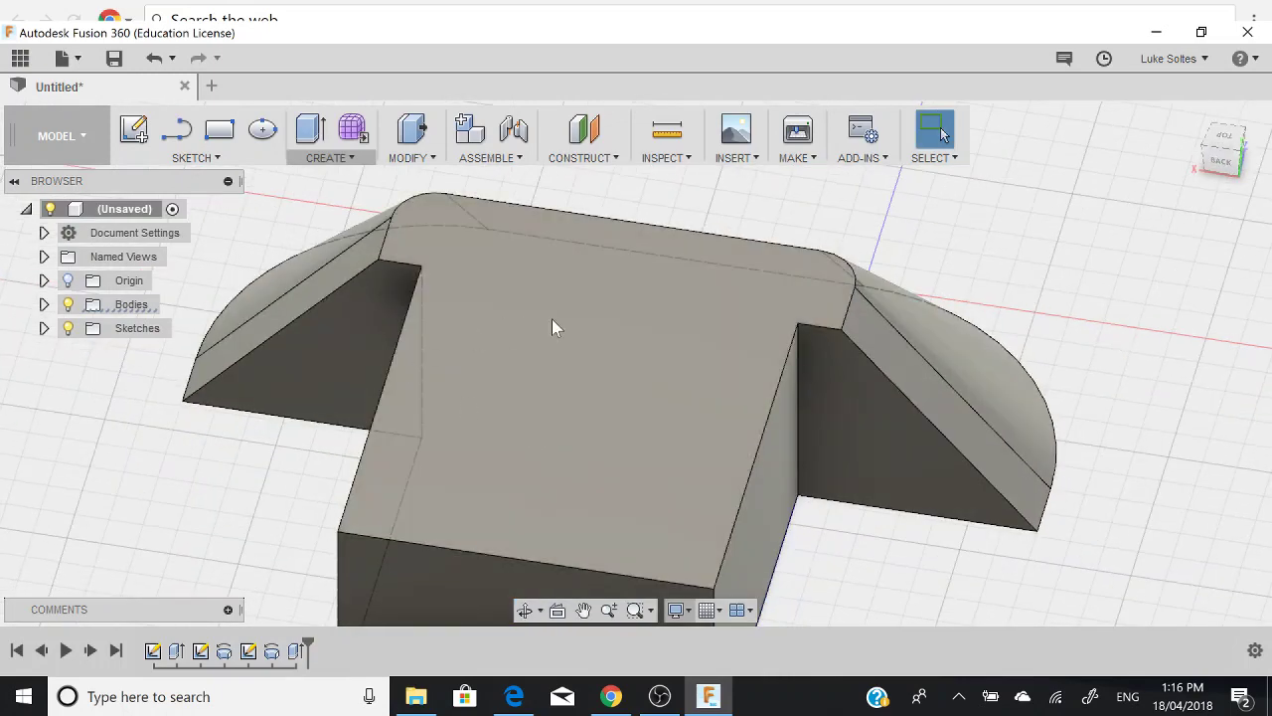
left_click(554, 378)
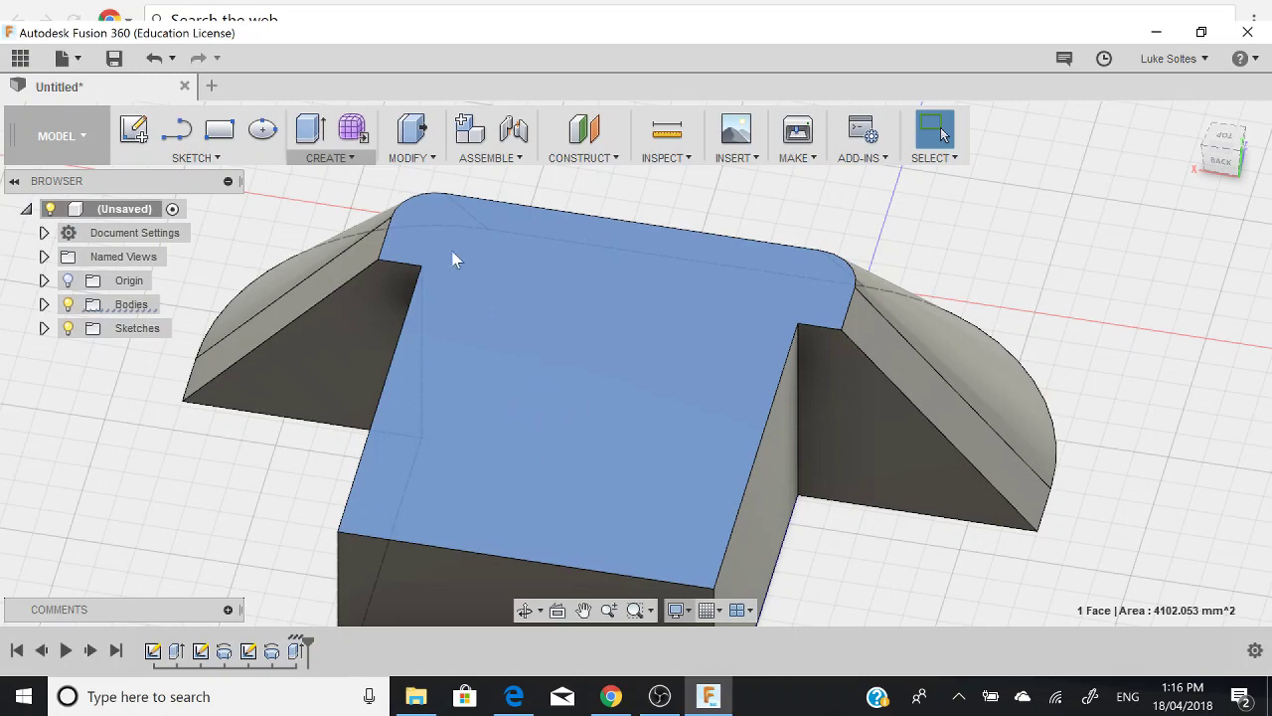
- Shell the body with a 2 mm inside thickness, removing the selected top face
left_click(412, 159)
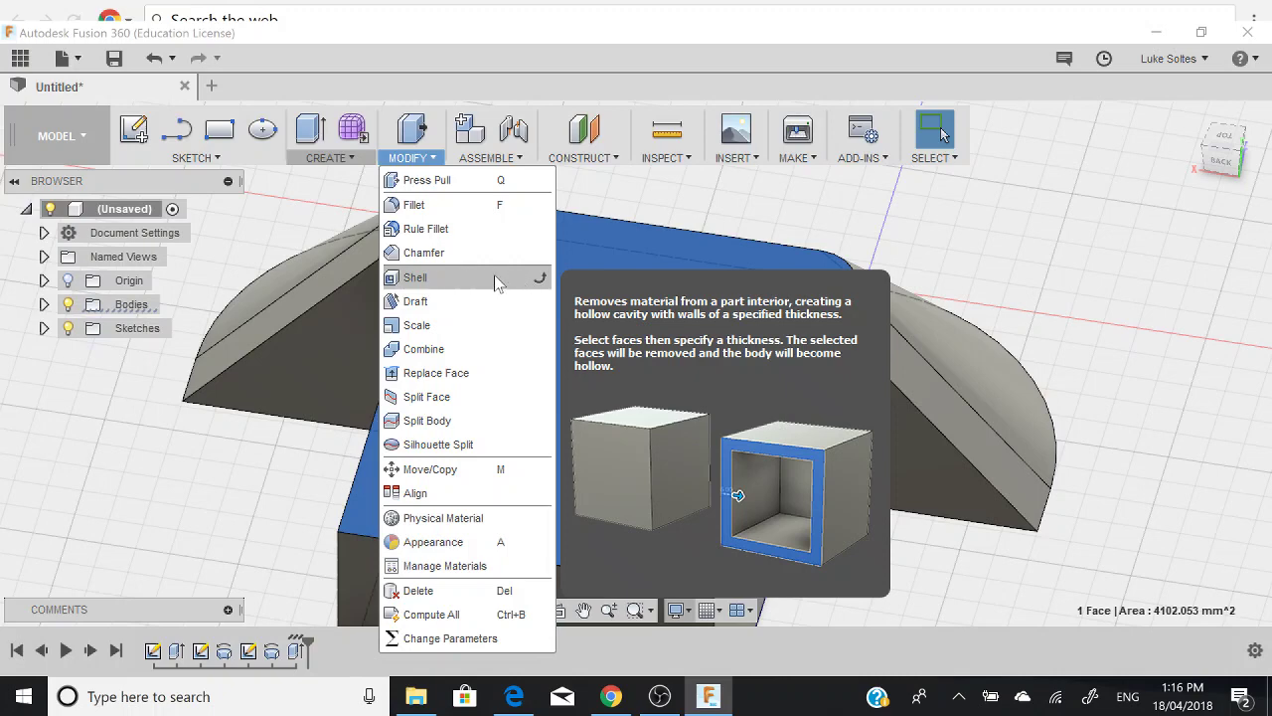
left_click(464, 271)
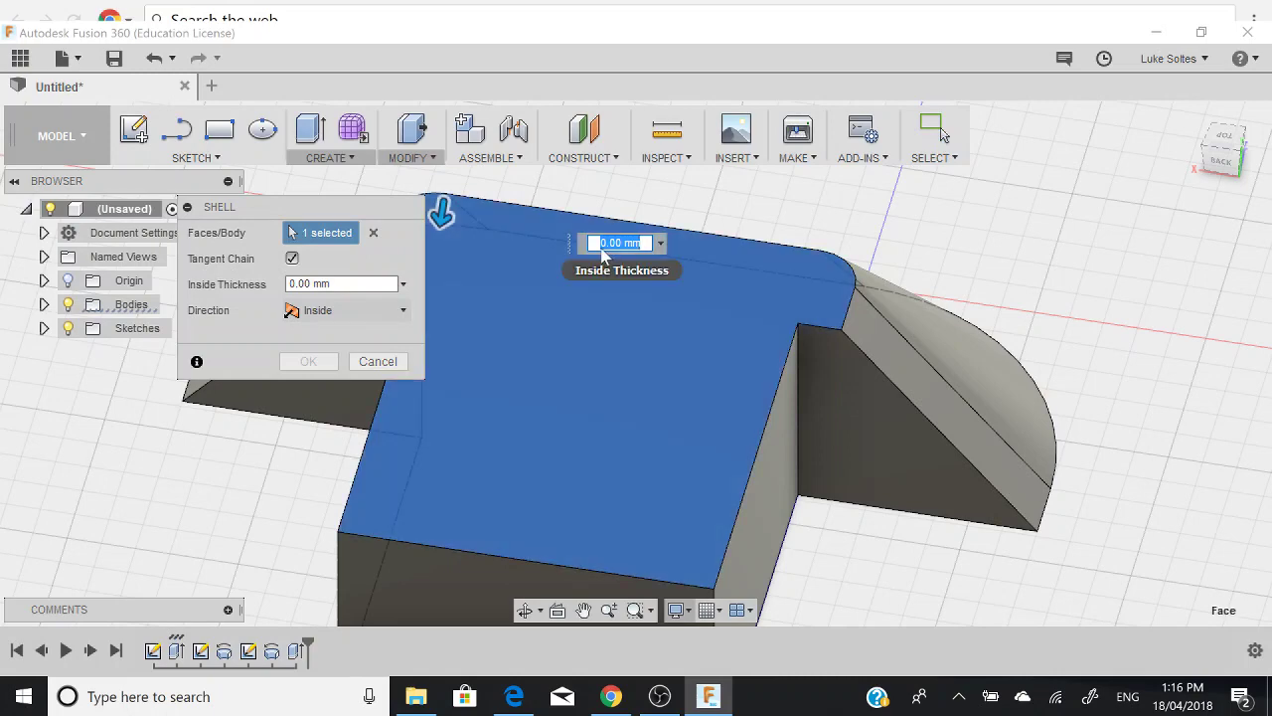
type("2")
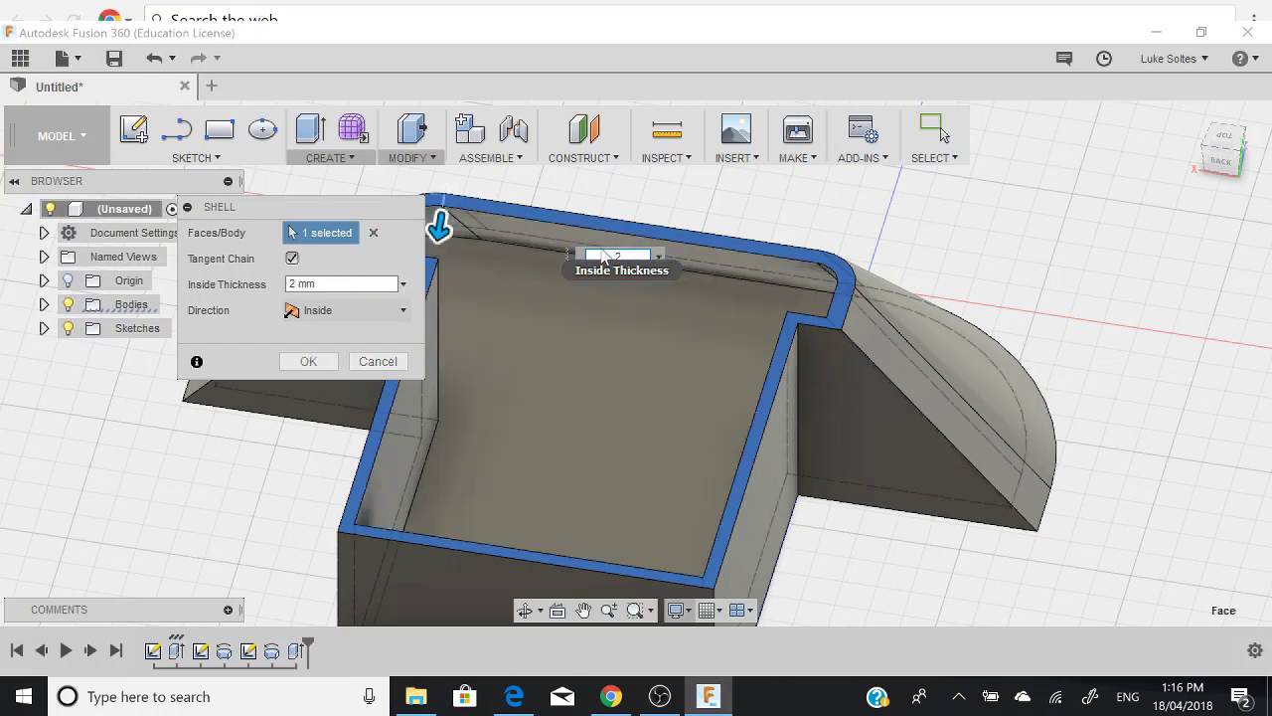
key("Return")
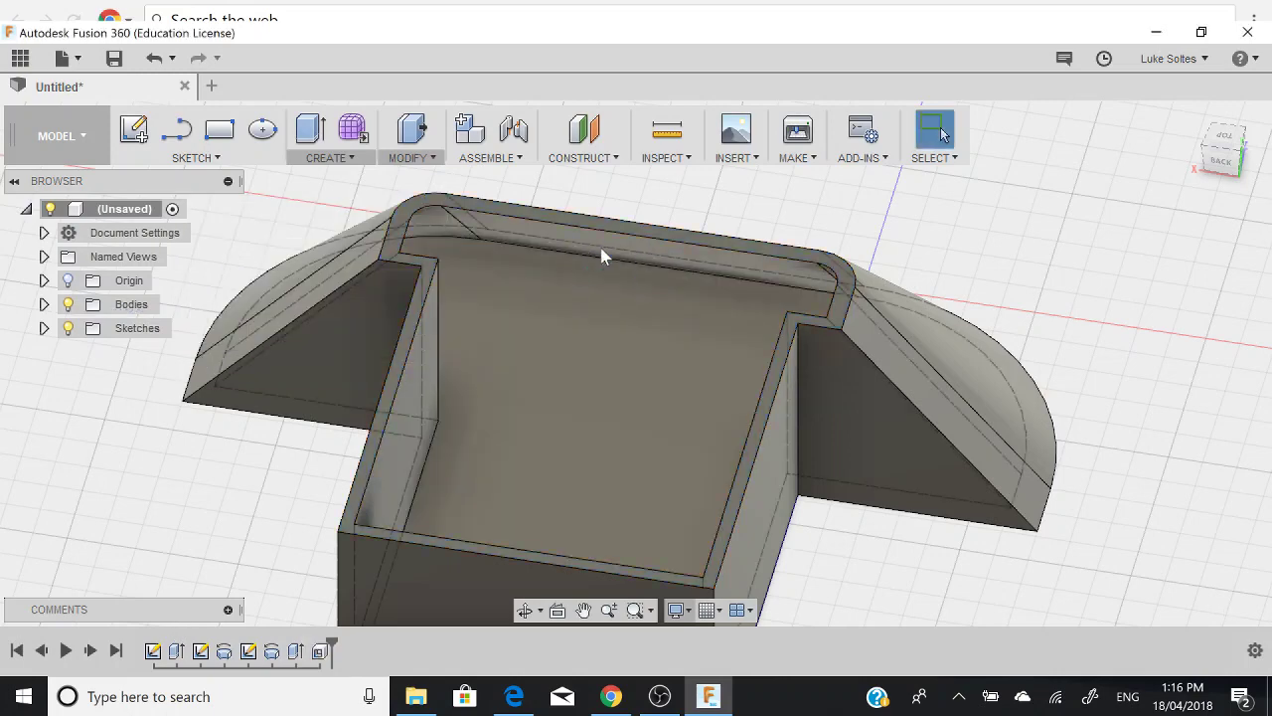
middle_click_drag(514, 427, 654, 318, "shift")
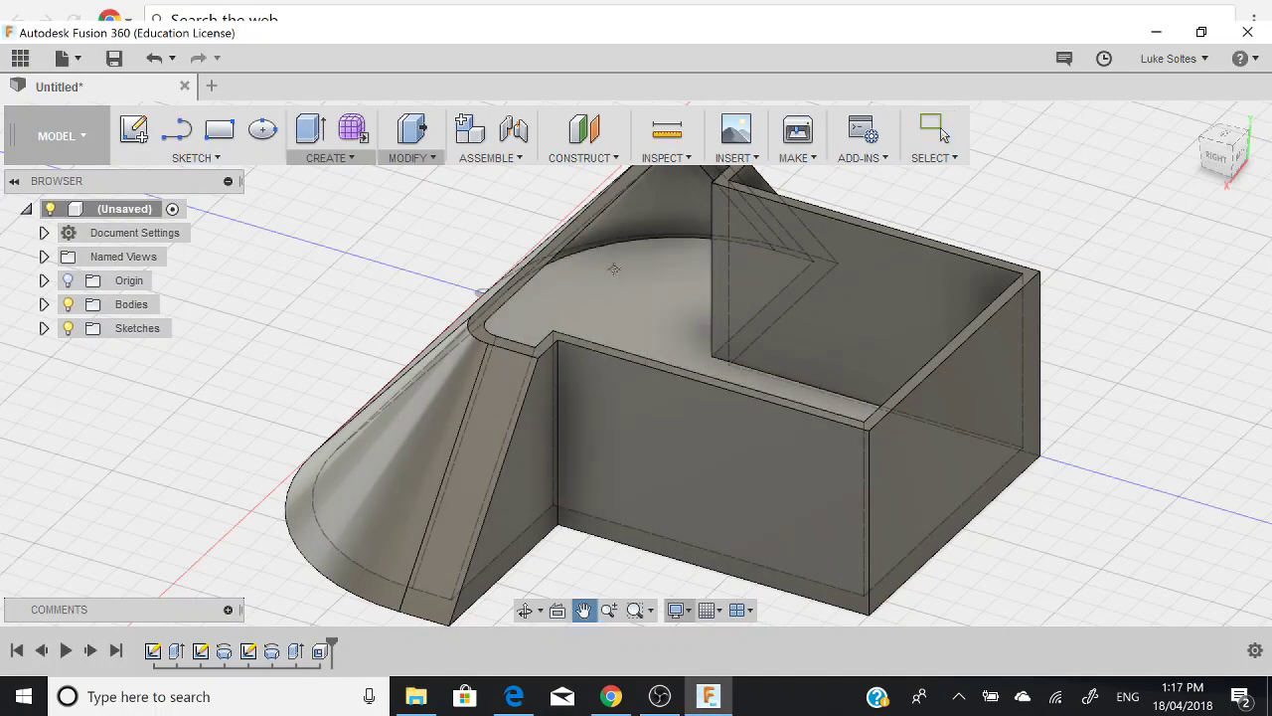
middle_click_drag(557, 298, 549, 303)
middle_click_drag(620, 320, 527, 244, "shift")
middle_click_drag(565, 312, 604, 318, "shift")
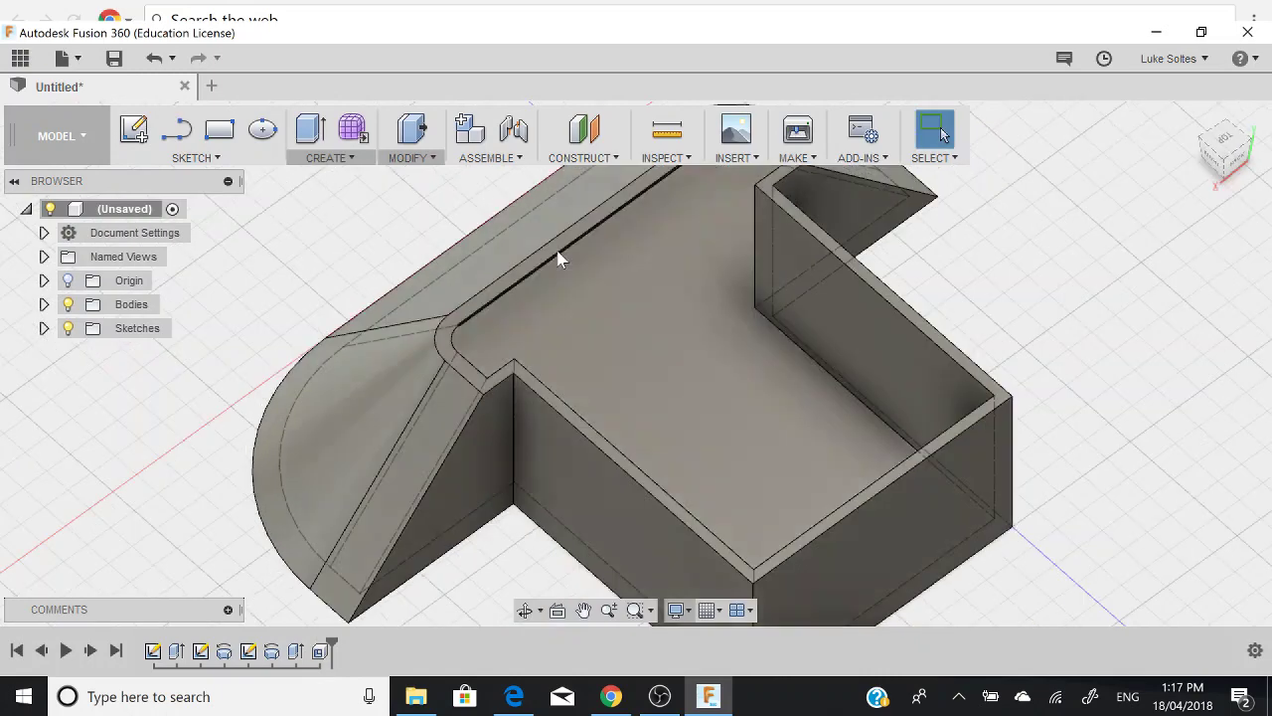